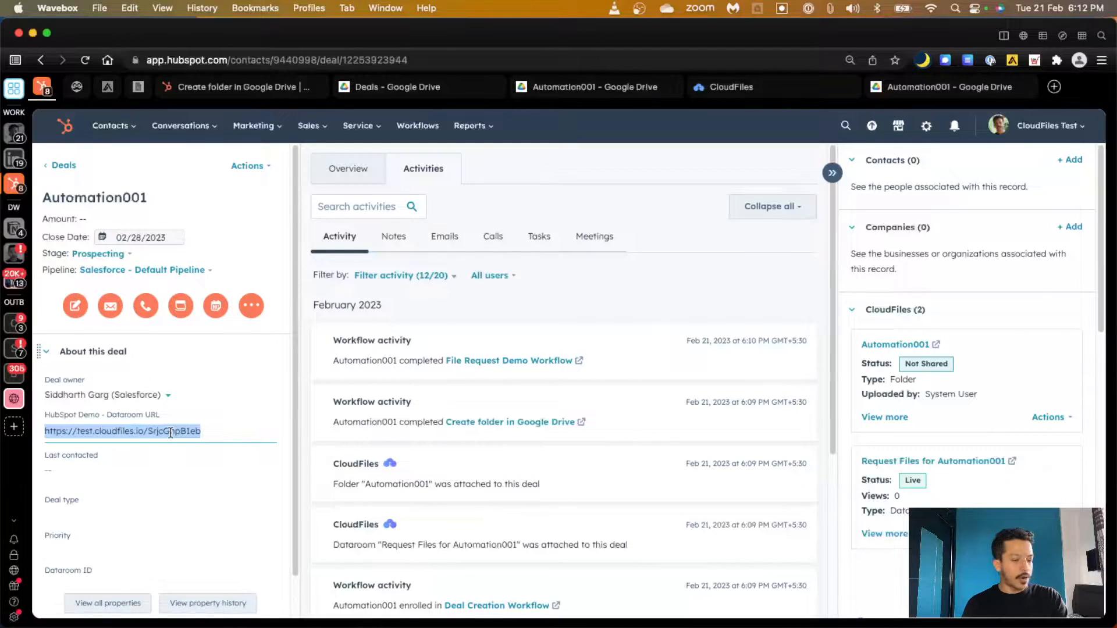
Copy the full HubSpot Demo - Dataroom URL from the Automation001 deal's About section
key("super+c")
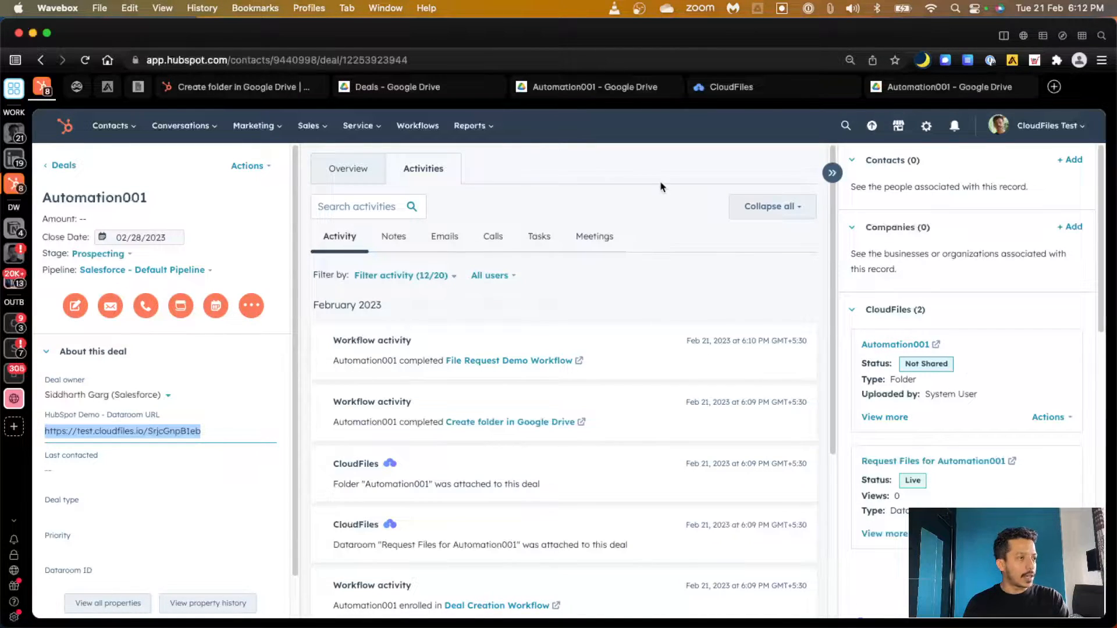
Load the copied dataroom link in an incognito window and enter as a visitor with an email address
key("super+shift+n")
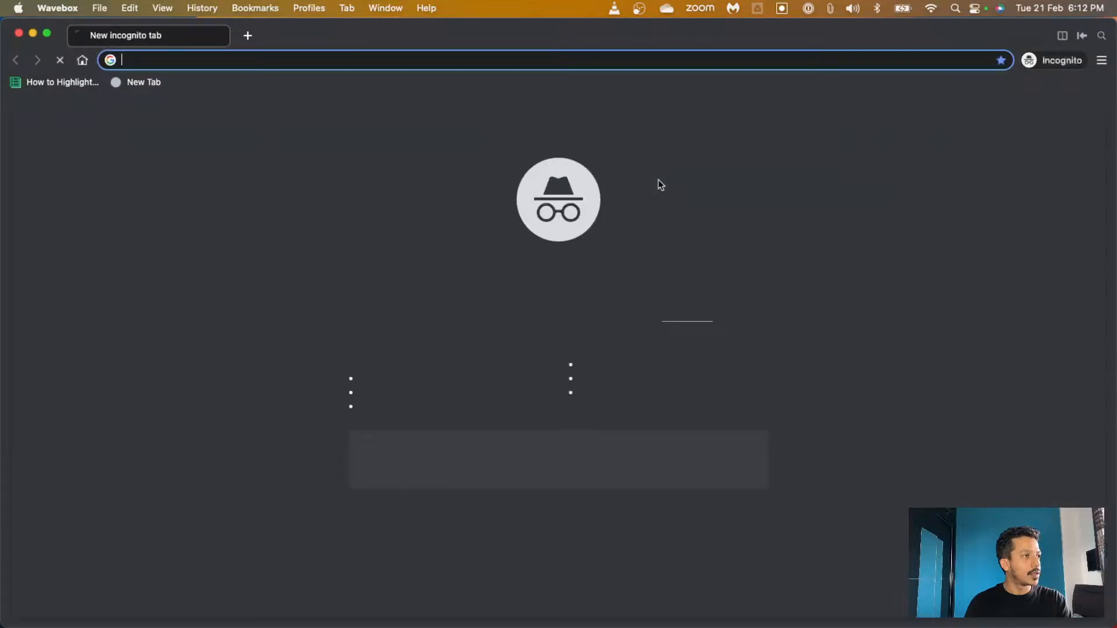
key("super+v")
key("Return")
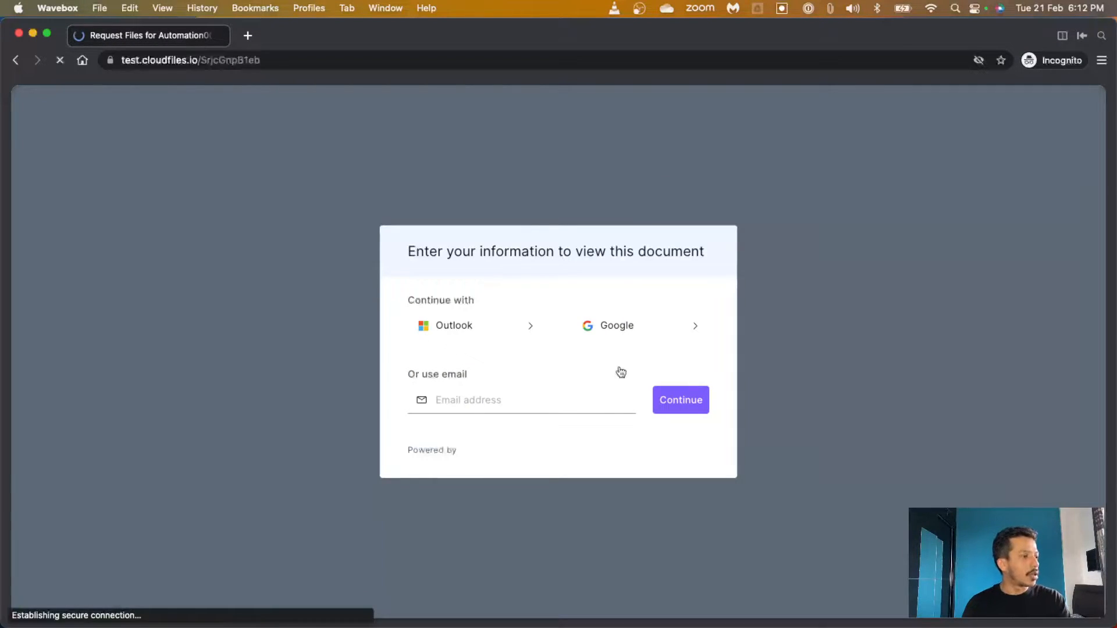
left_click(503, 399)
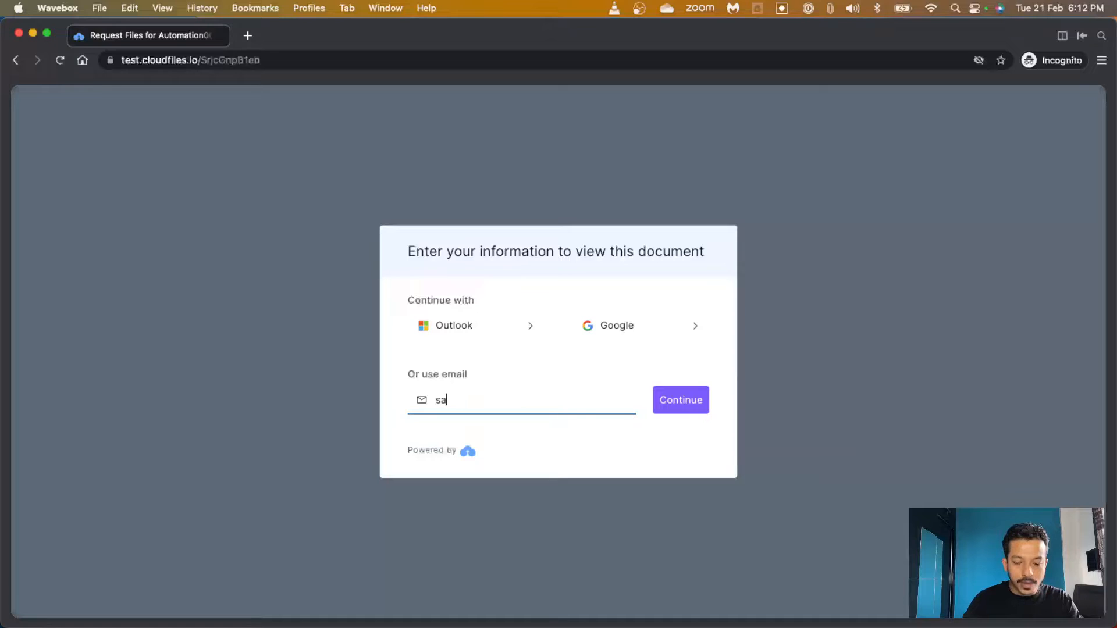
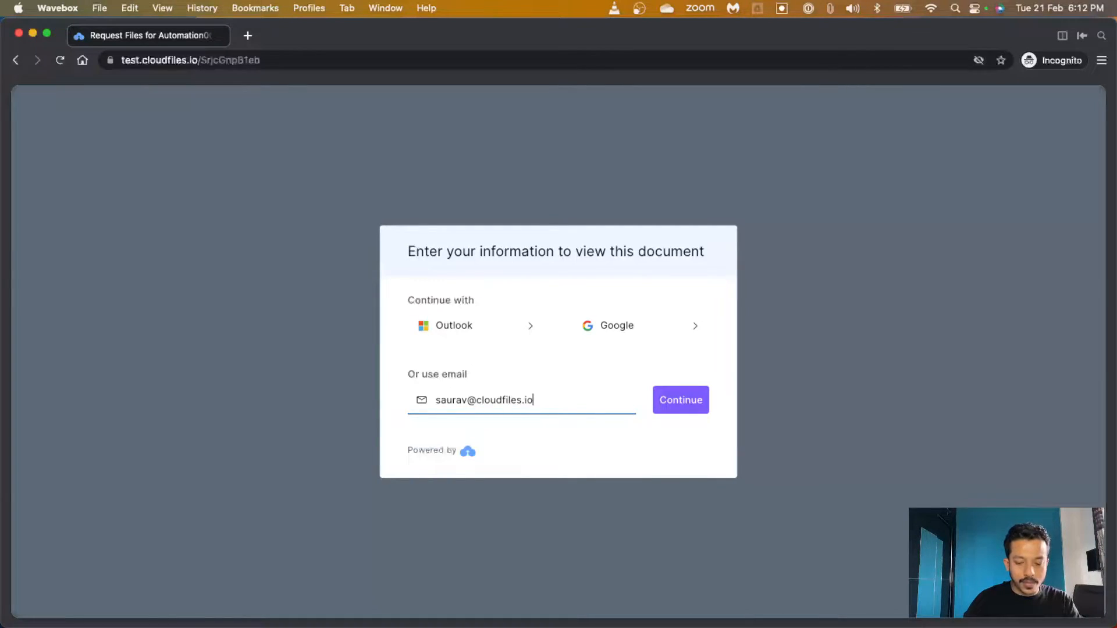
key("Return")
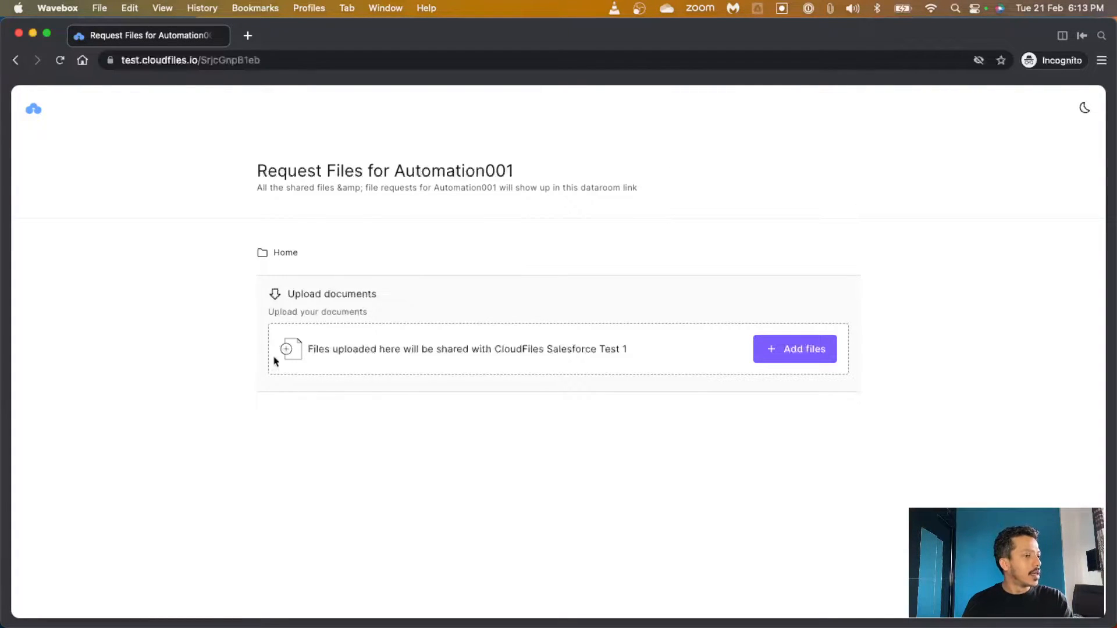
Upload HubSpot-Sharepoint Integration.docx from Documents > CloudFiles into the dataroom, then close the incognito window
left_click(795, 350)
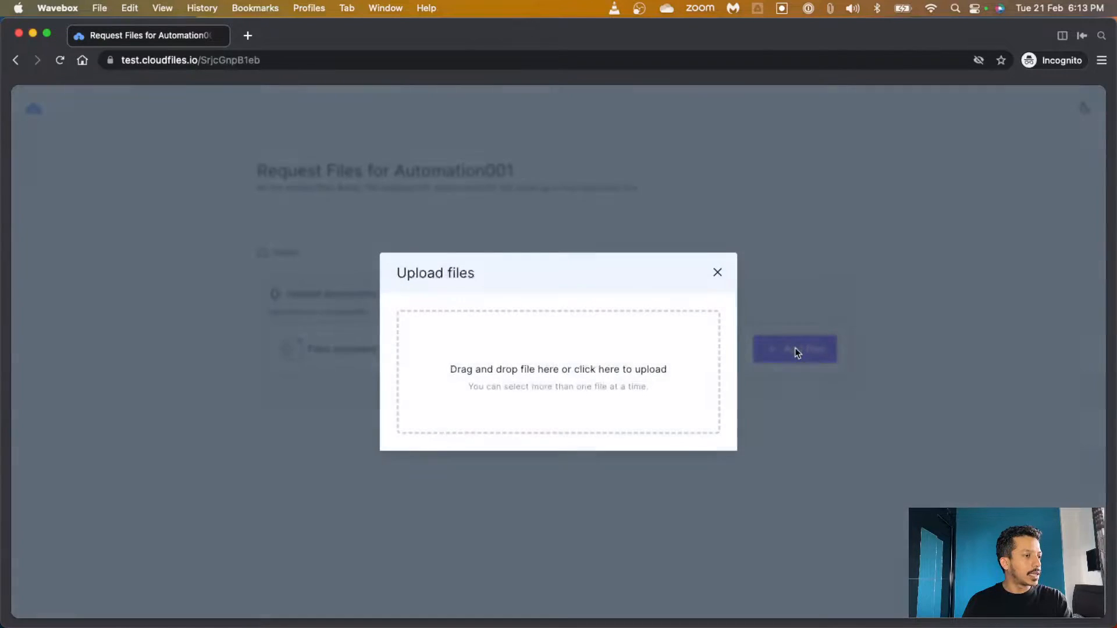
left_click(557, 395)
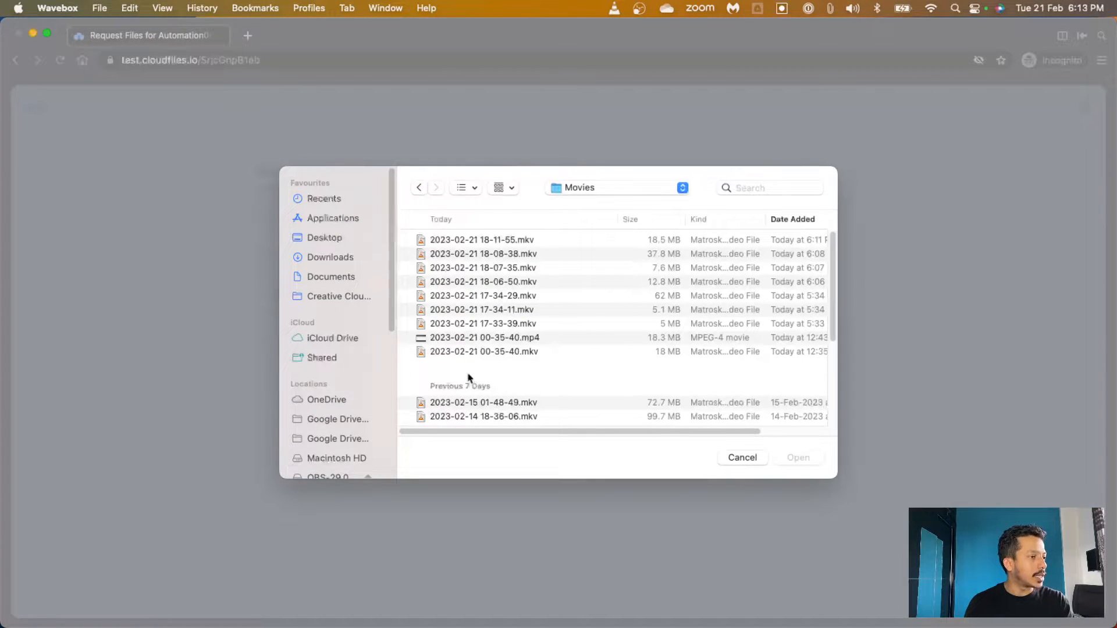
left_click(324, 278)
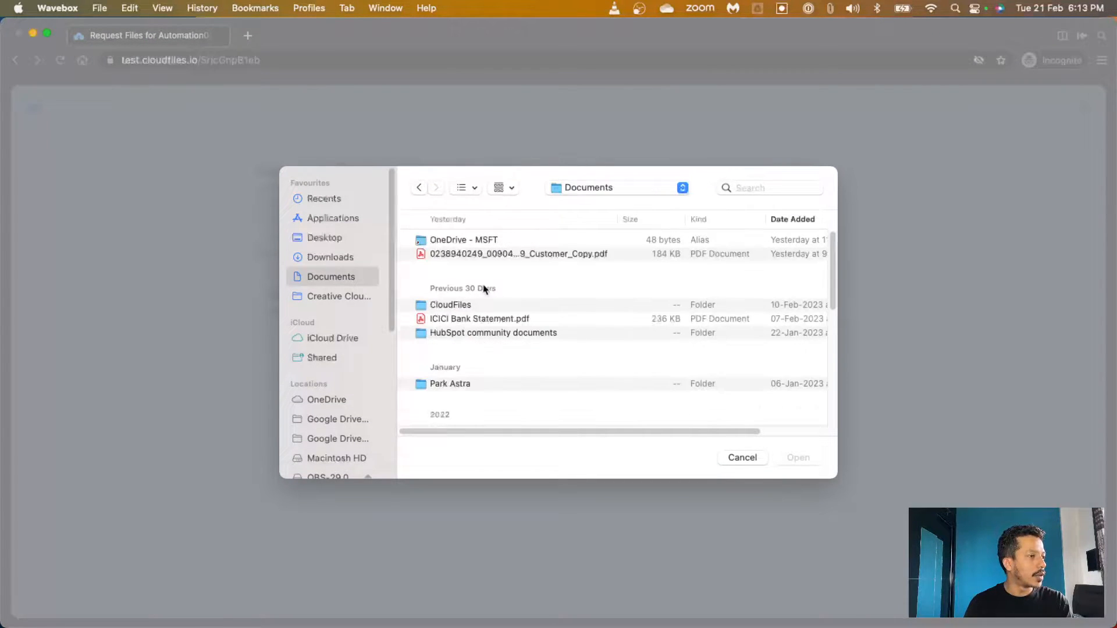
double_click(457, 305)
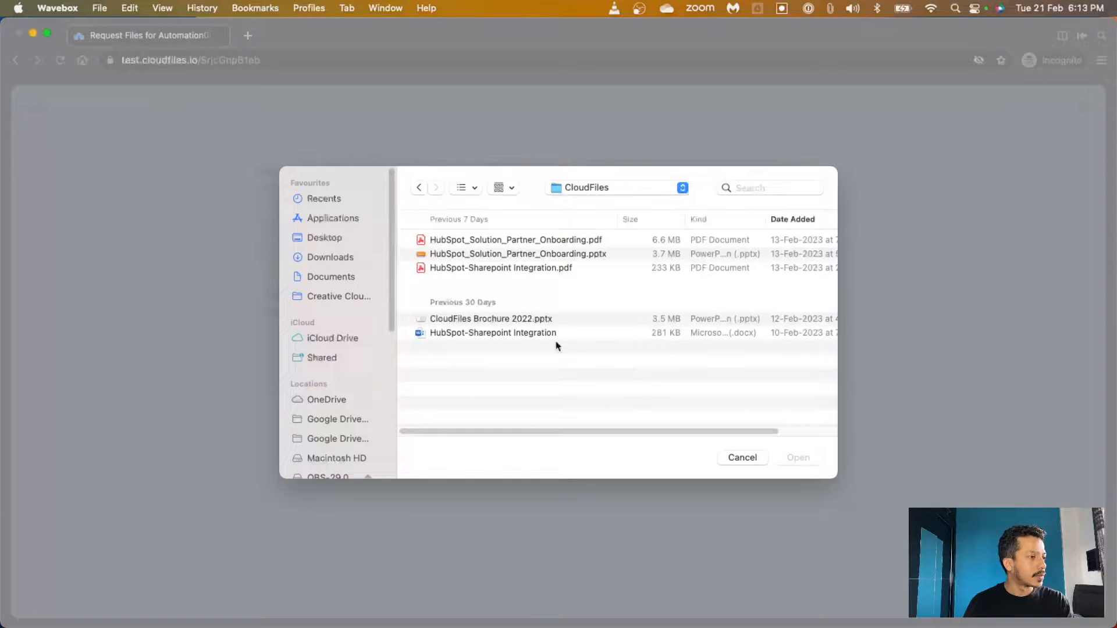
left_click(483, 336)
left_click(800, 459)
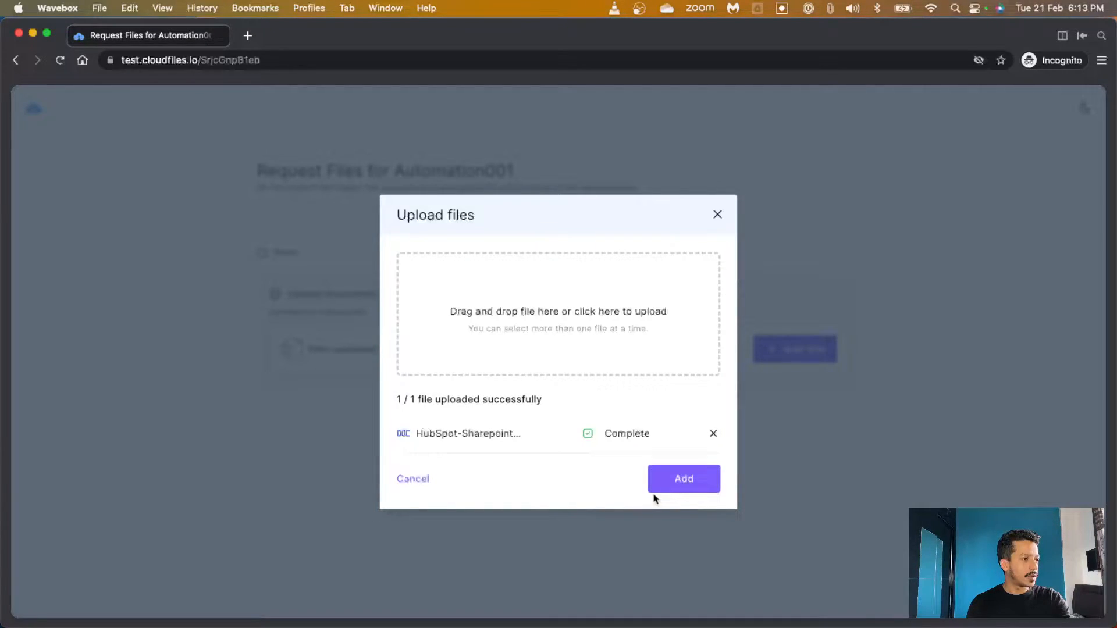
left_click(676, 485)
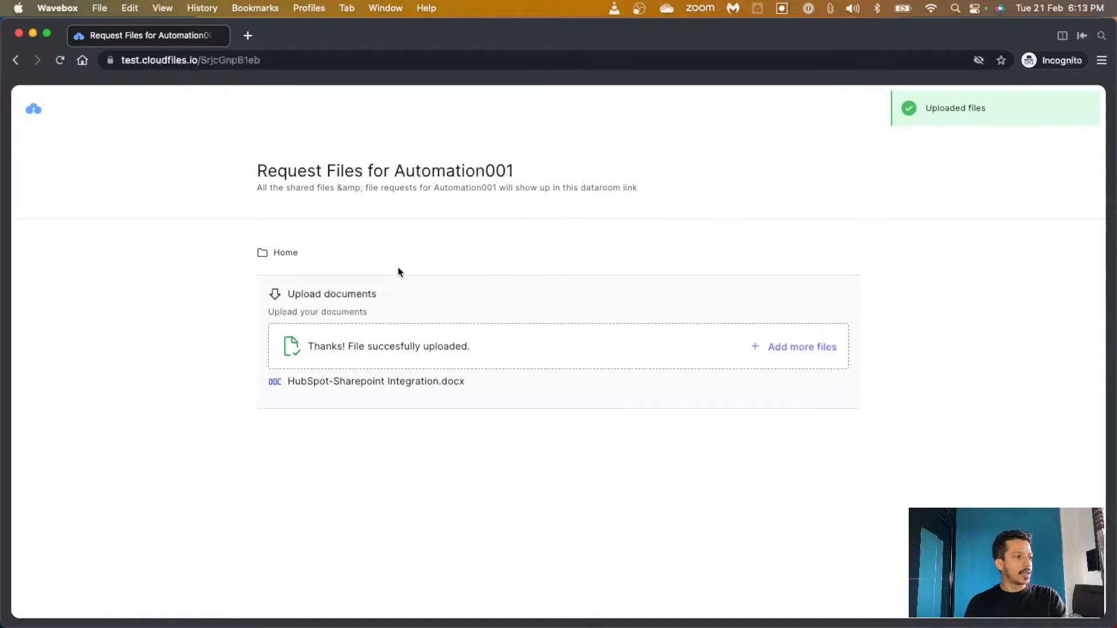
left_click(221, 36)
Confirm HubSpot-Sharepoint Integration.docx is in the Automation001 Drive folder, then return to the HubSpot deal
left_click(905, 89)
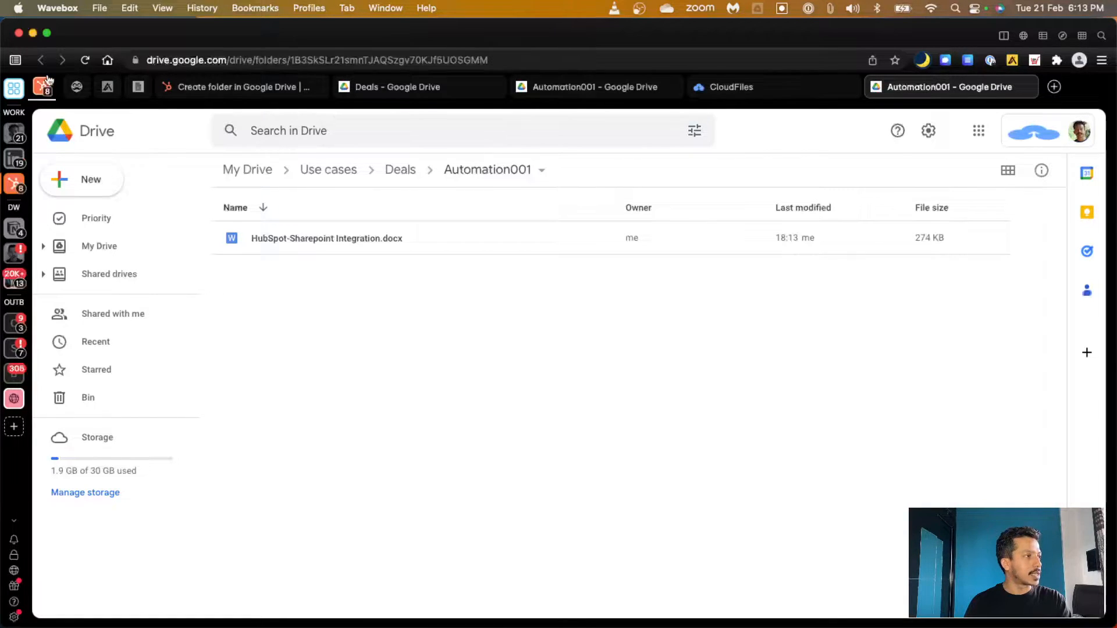
left_click(34, 89)
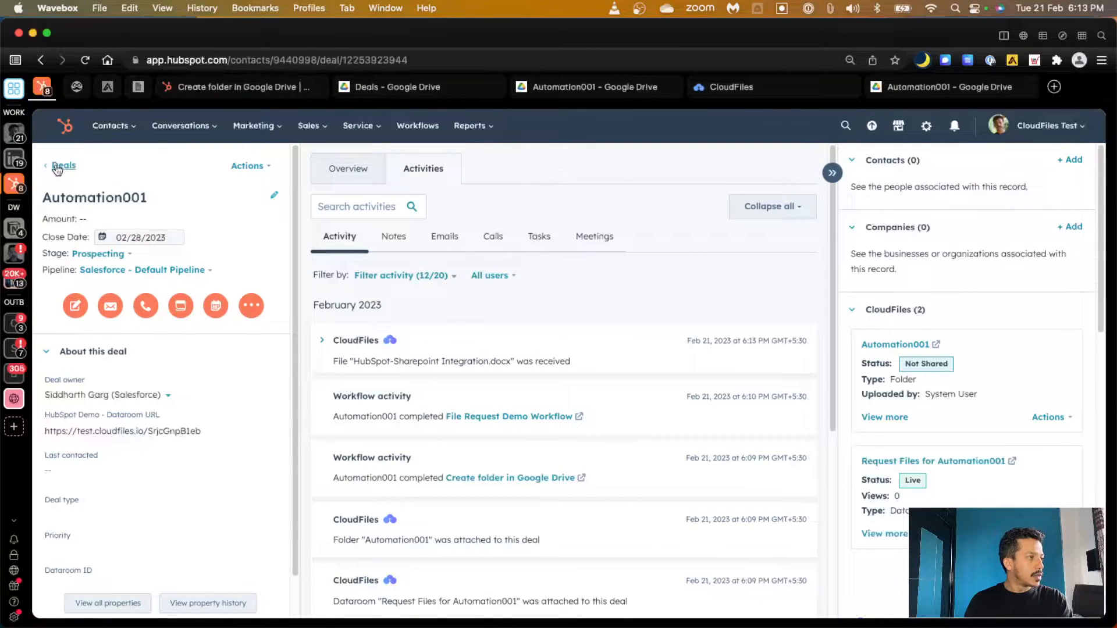
Create a new deal named Automation002 from the Deals list, then view the Create folder in Google Drive workflow
left_click(58, 164)
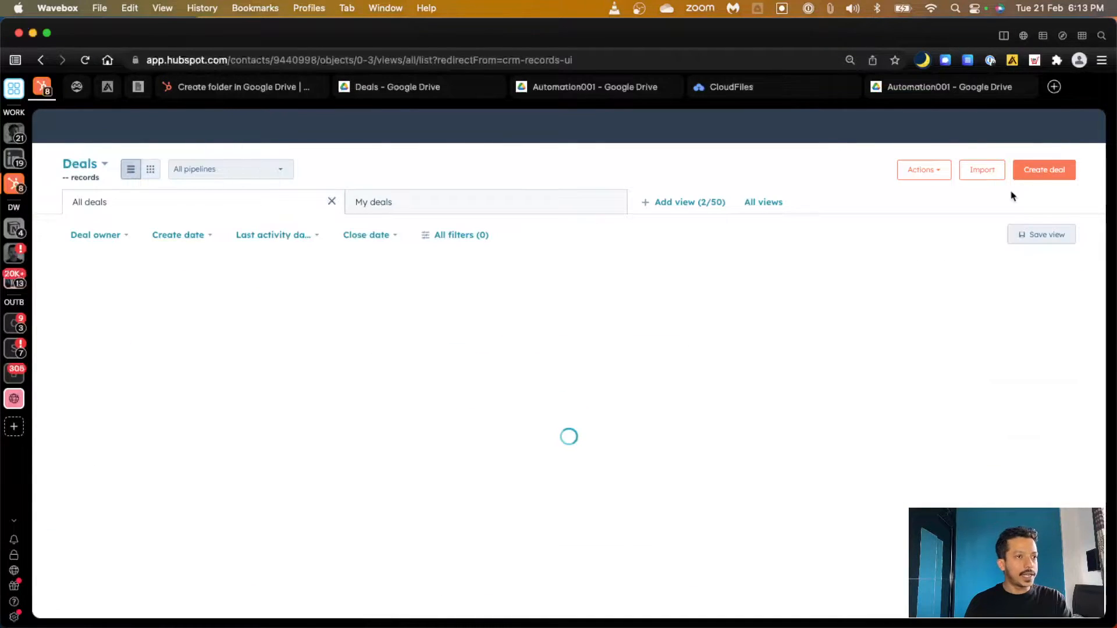
left_click(1045, 174)
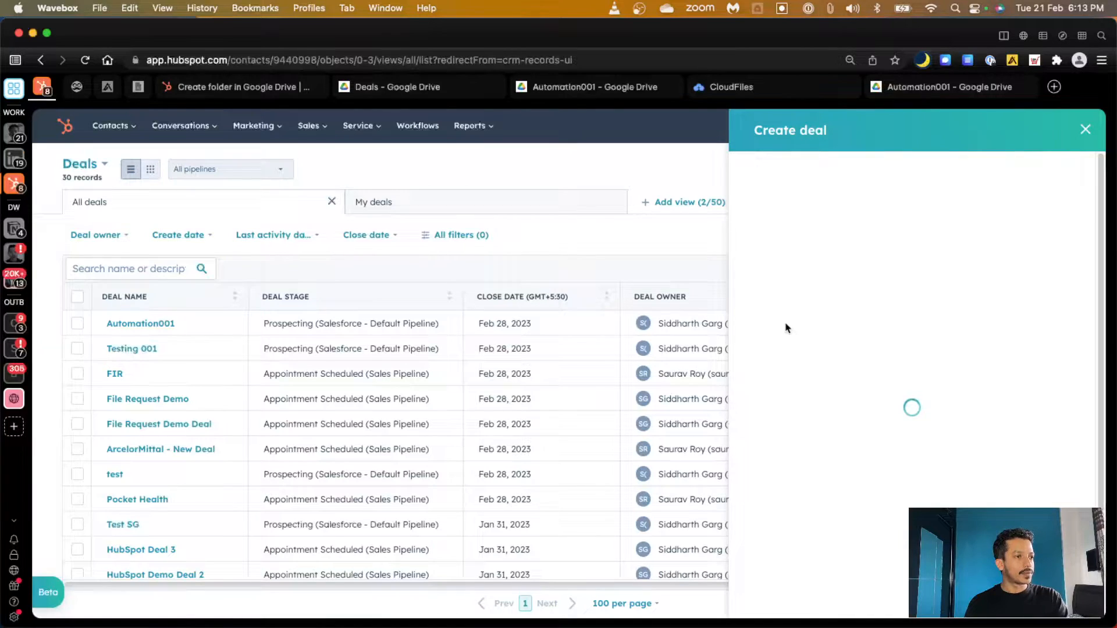
type("Automation")
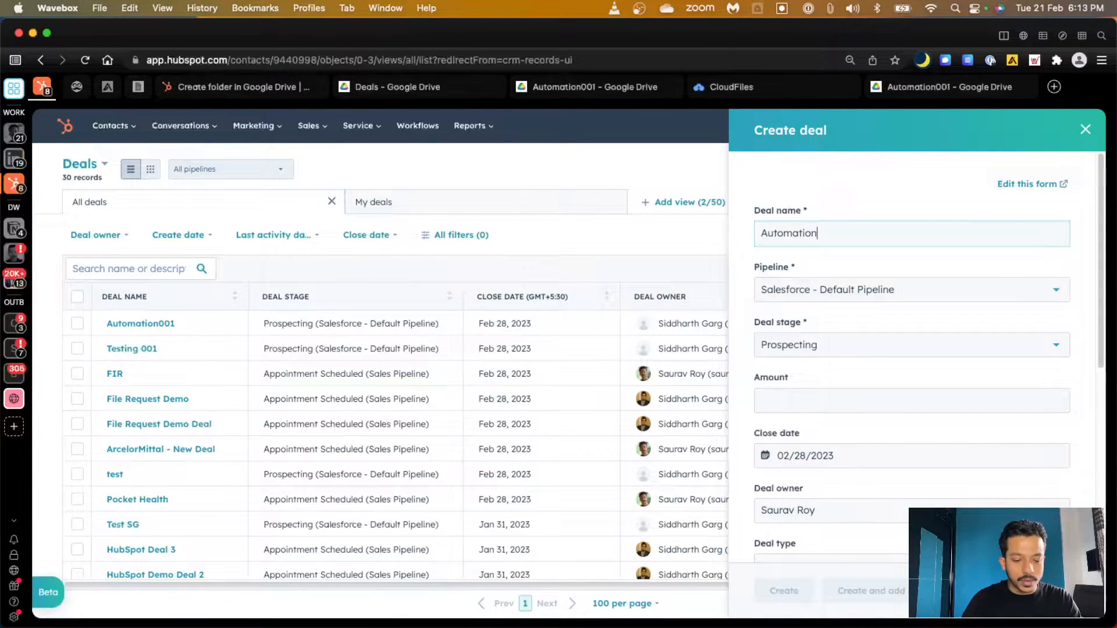
type("002")
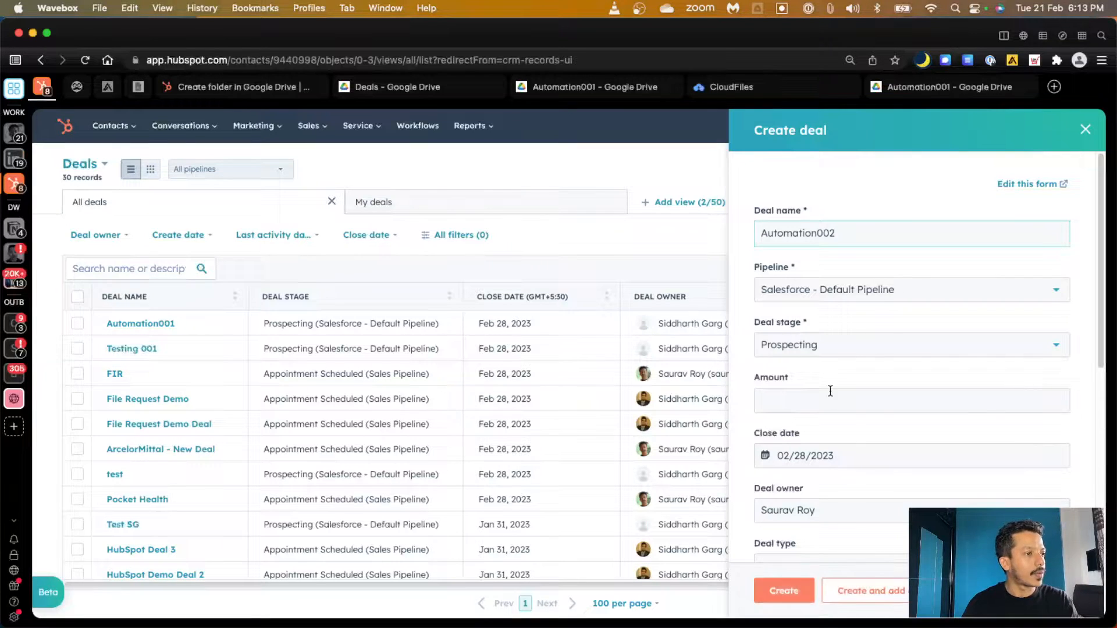
left_click(781, 590)
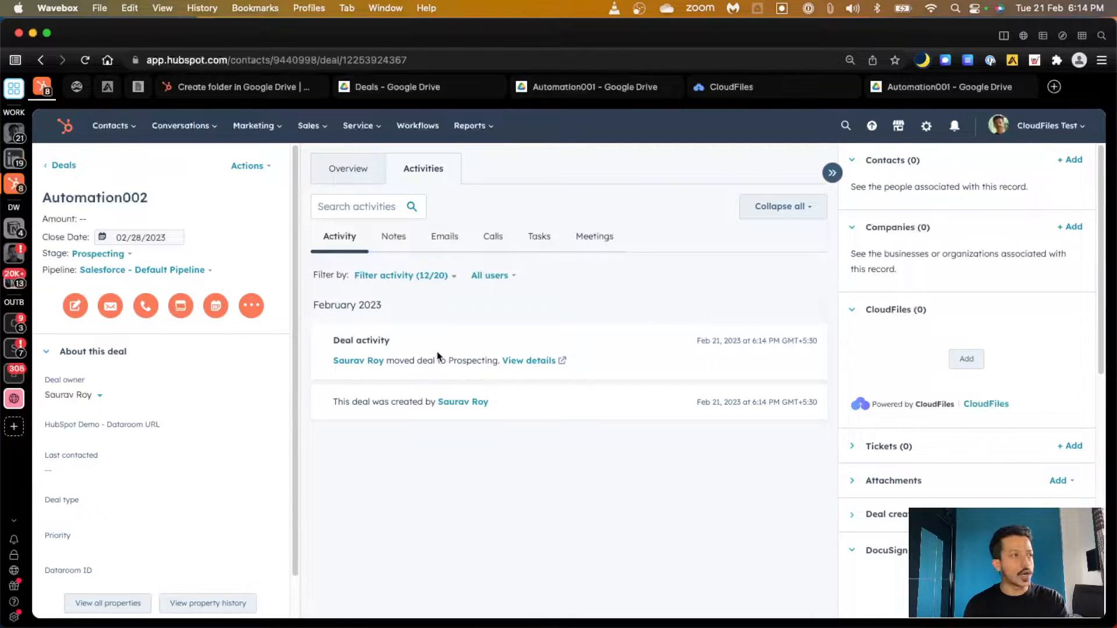
left_click(221, 88)
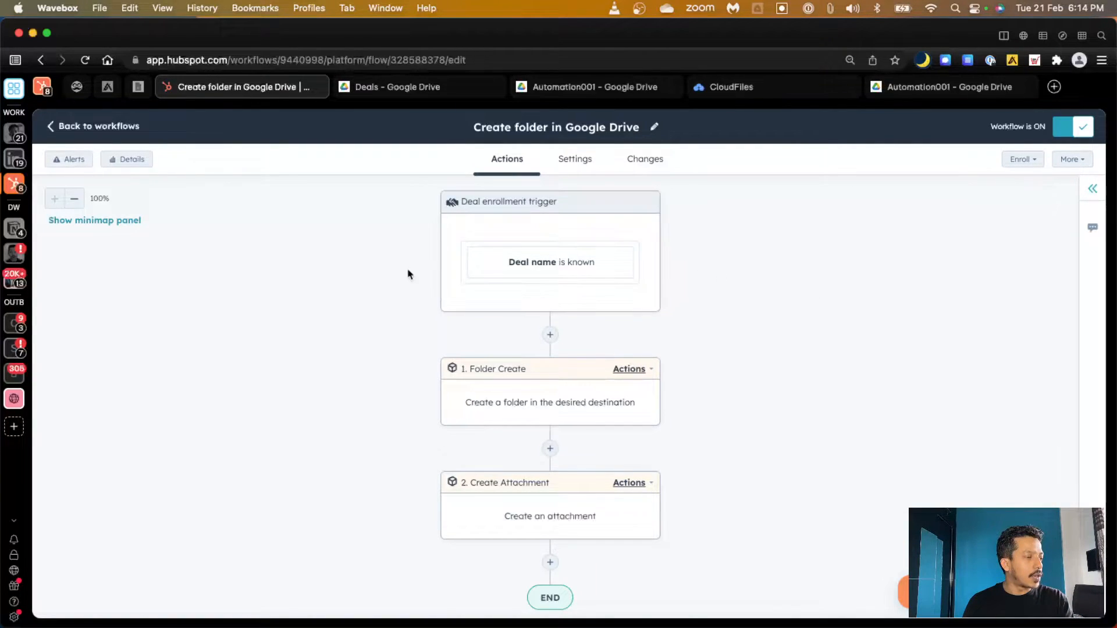
Inspect the Folder Create step's settings and the available CloudFiles actions, then return to the Automation002 deal
scroll(367, 382, "down", 1)
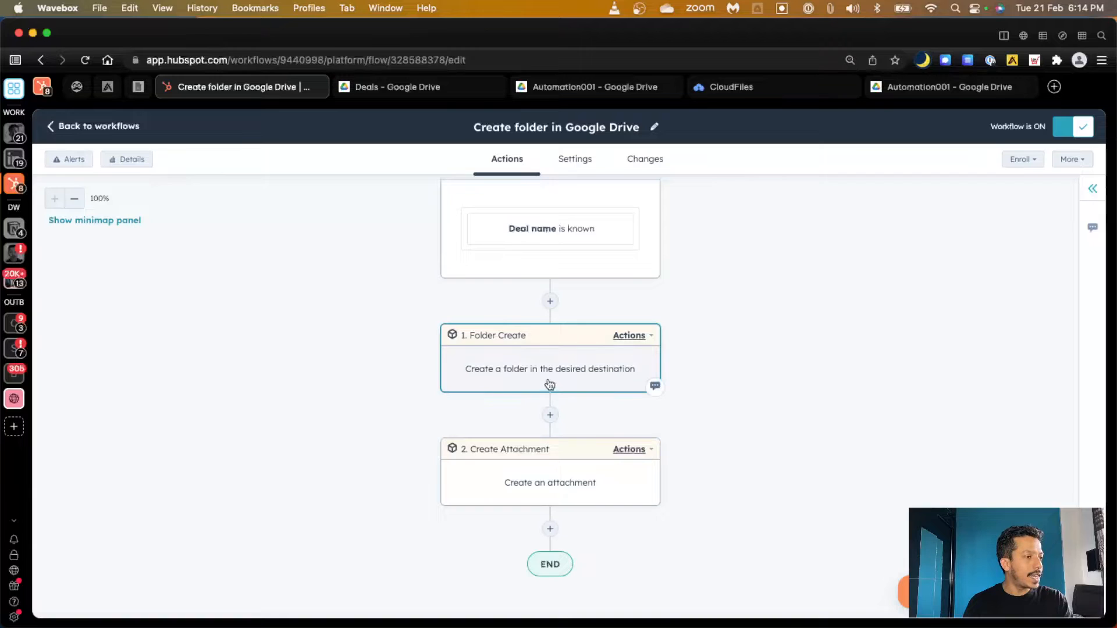
left_click(590, 375)
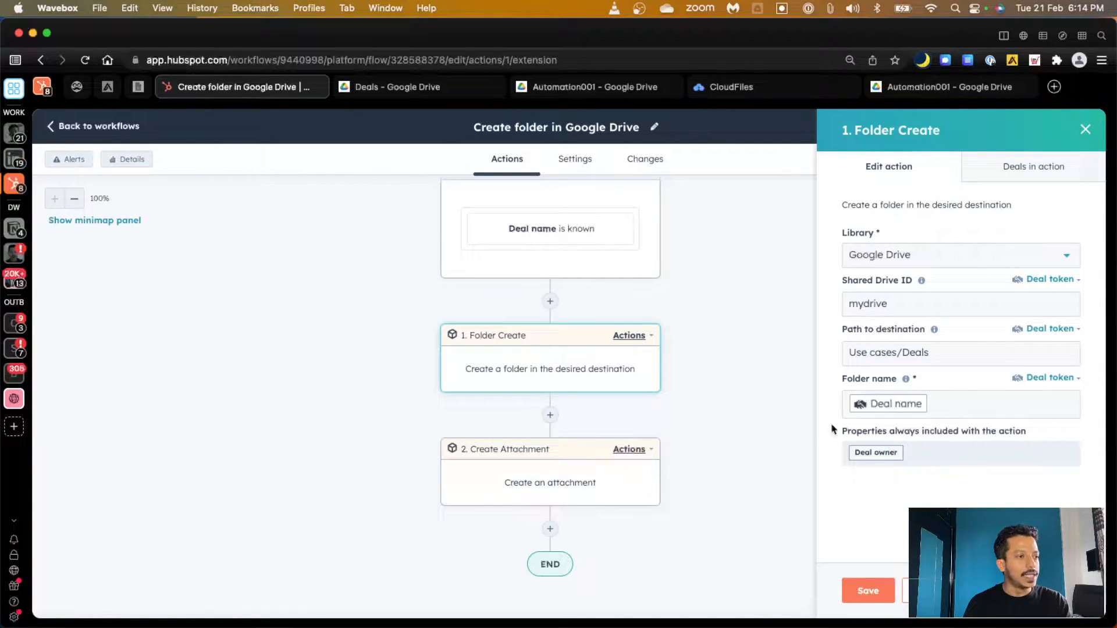
left_click(550, 530)
scroll(911, 437, "down", 10)
scroll(915, 437, "down", 8)
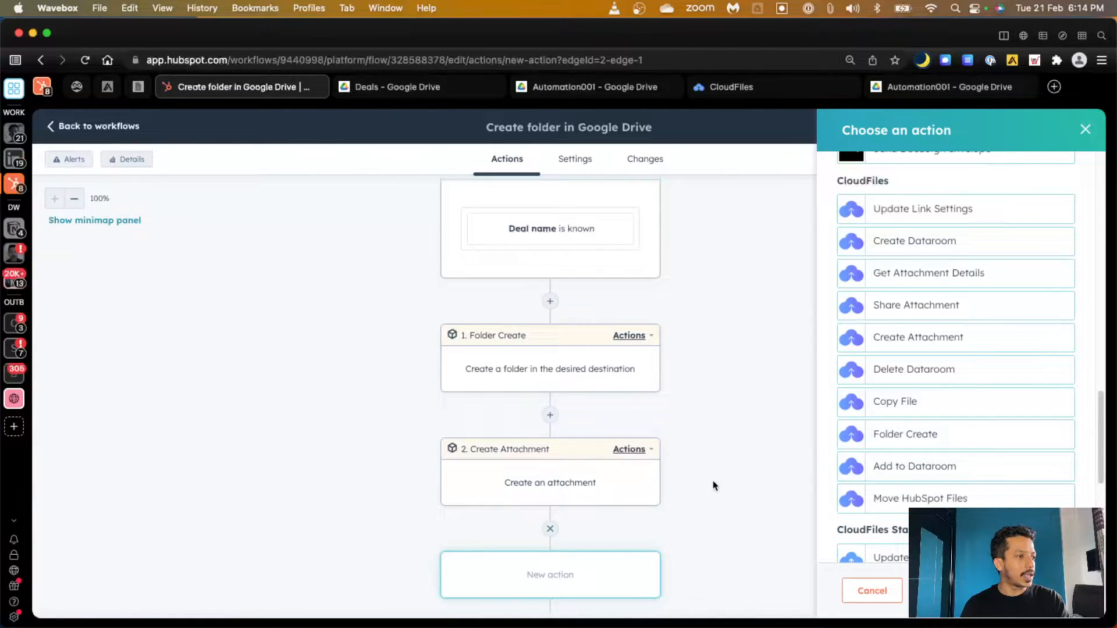
left_click(571, 371)
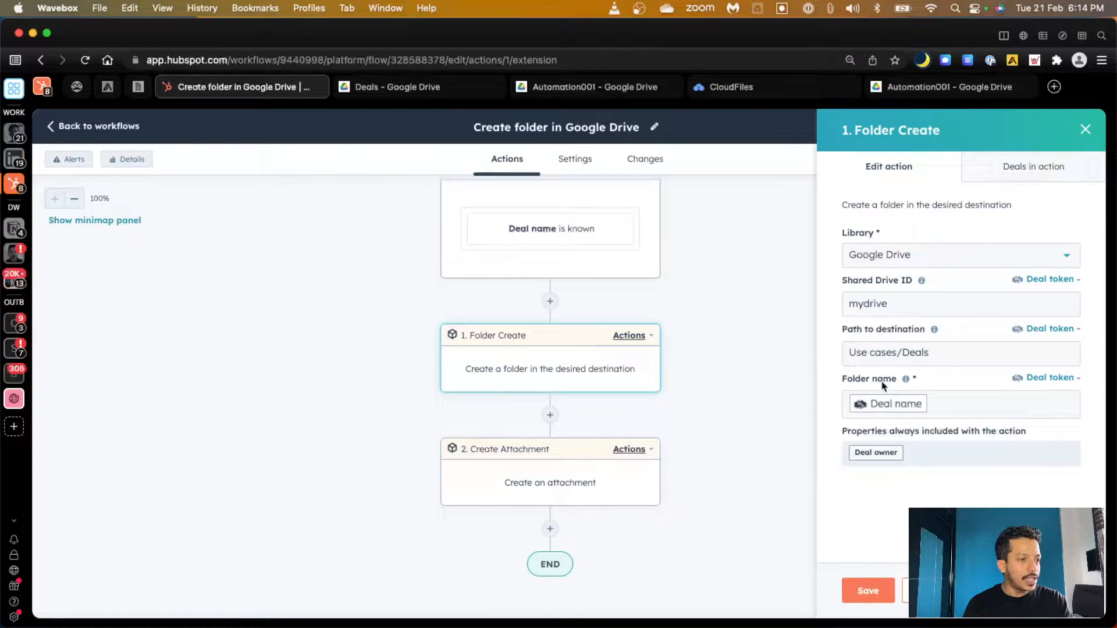
left_click(47, 92)
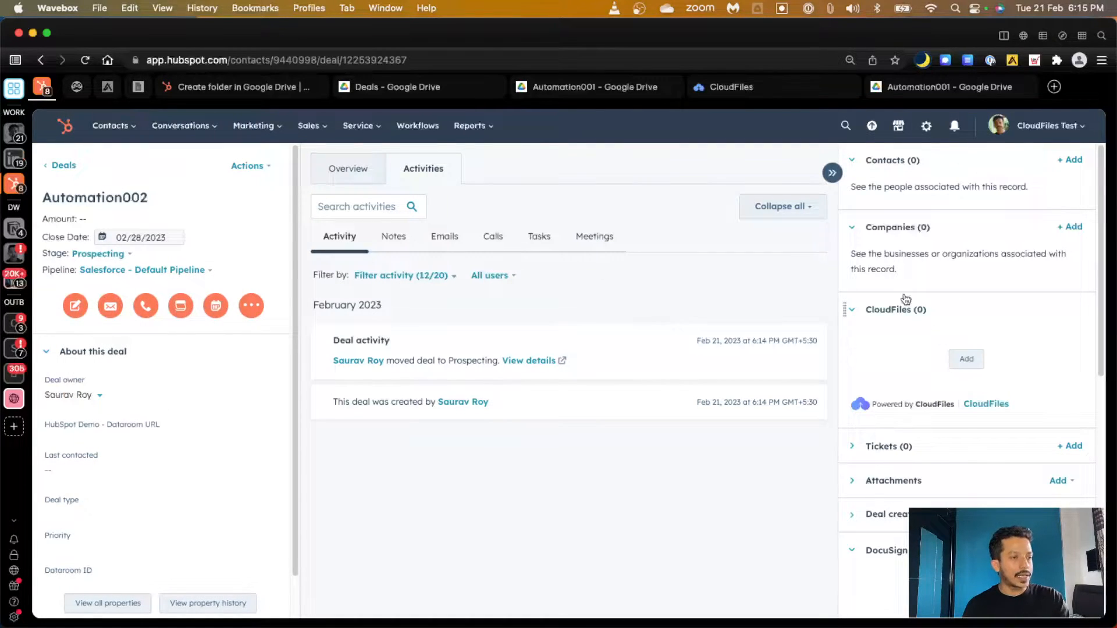
Launch the CloudFiles web app in a new tab from the deal's CloudFiles card
left_click(993, 403)
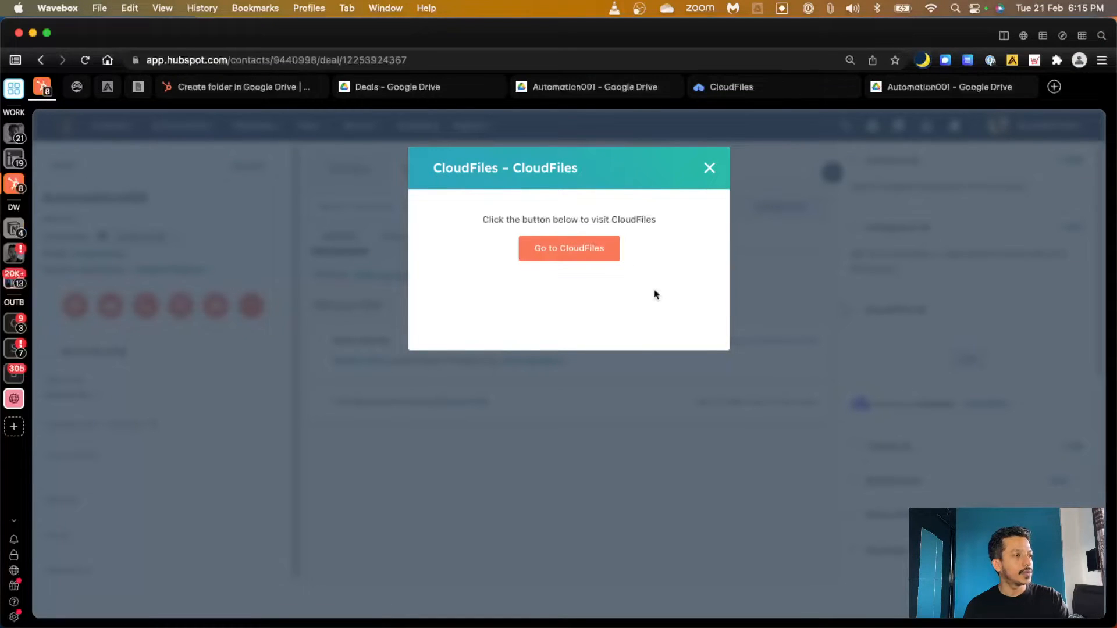
left_click(577, 258)
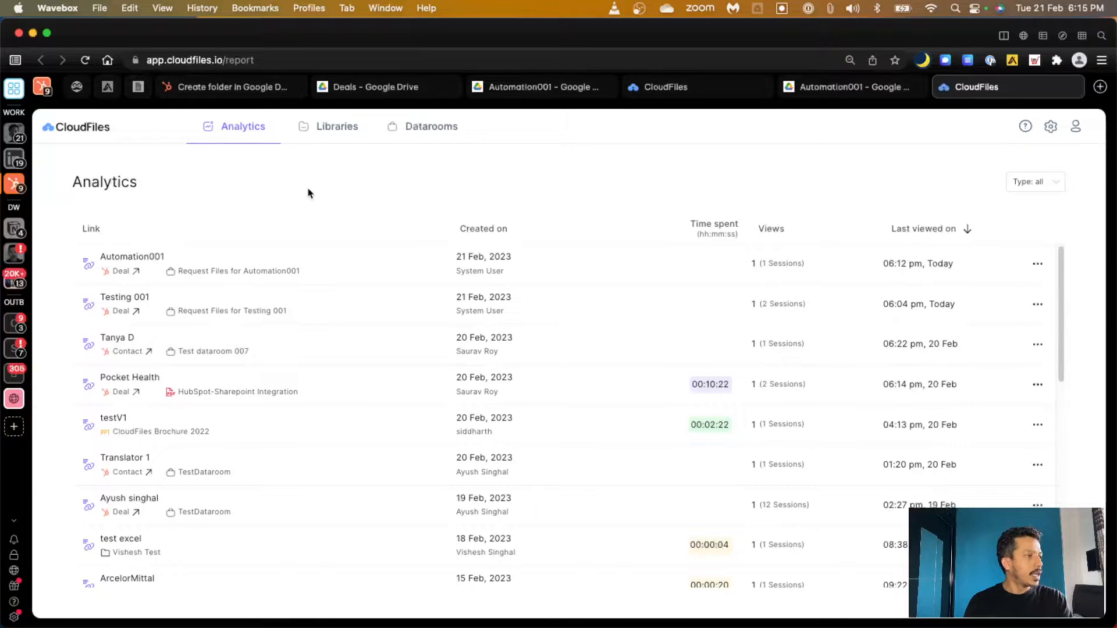
Browse Libraries to Google Drive > My drive > Use cases > Deals and show its metadata
left_click(336, 140)
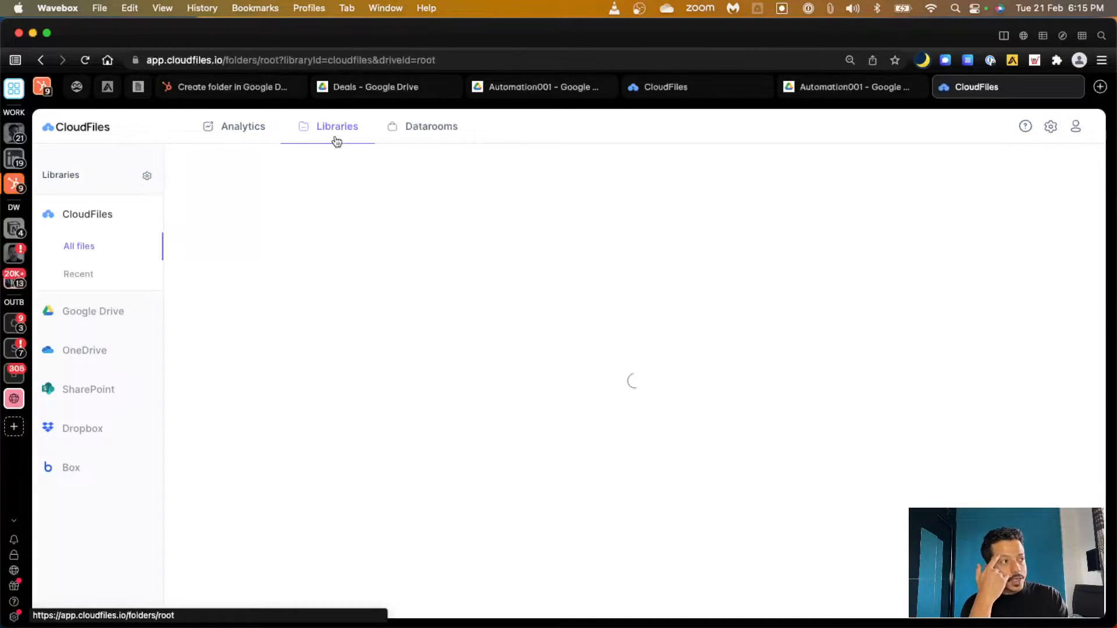
left_click(111, 313)
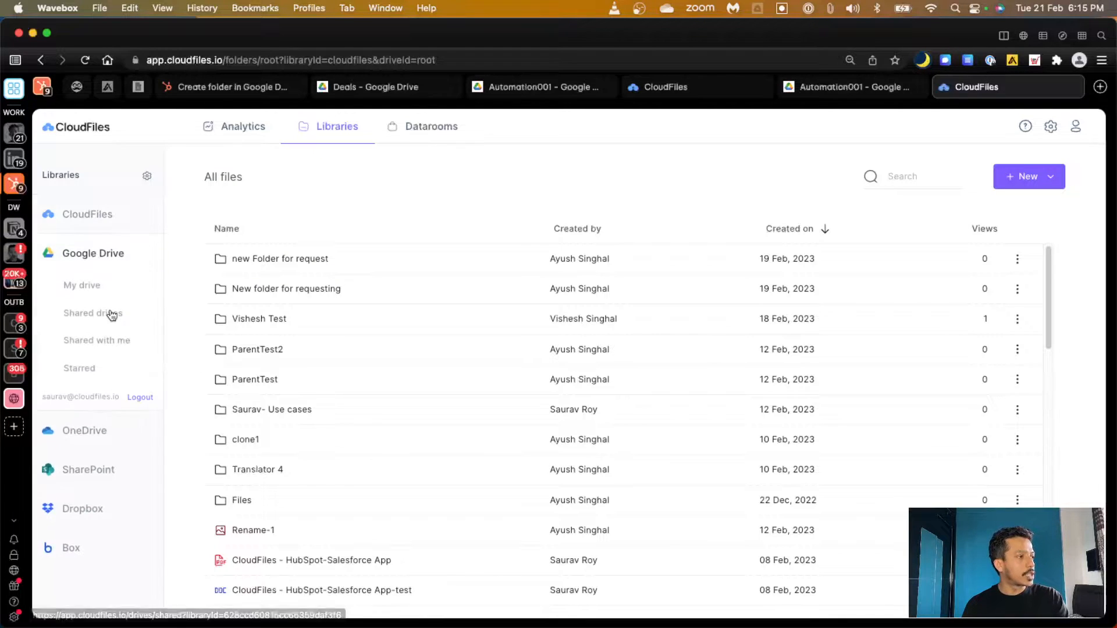
left_click(80, 289)
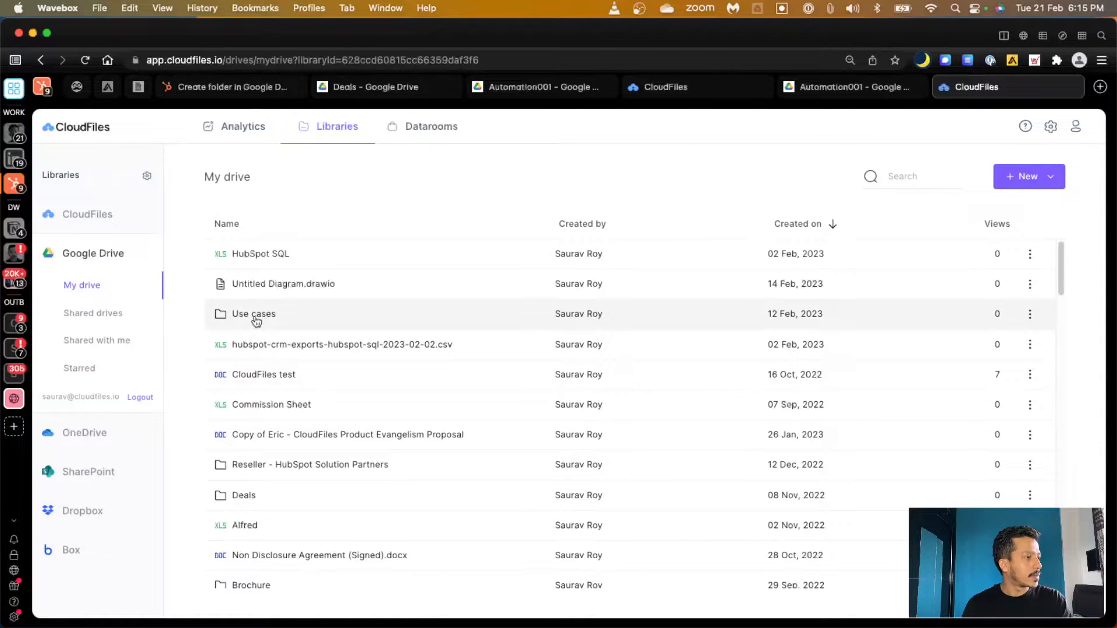
left_click(256, 316)
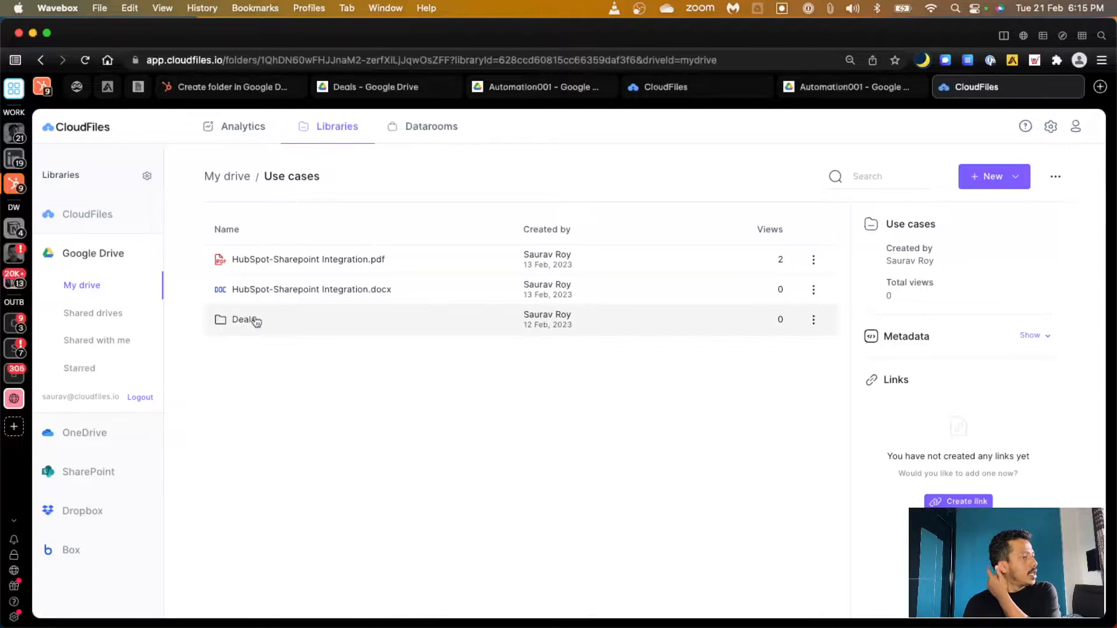
left_click(254, 320)
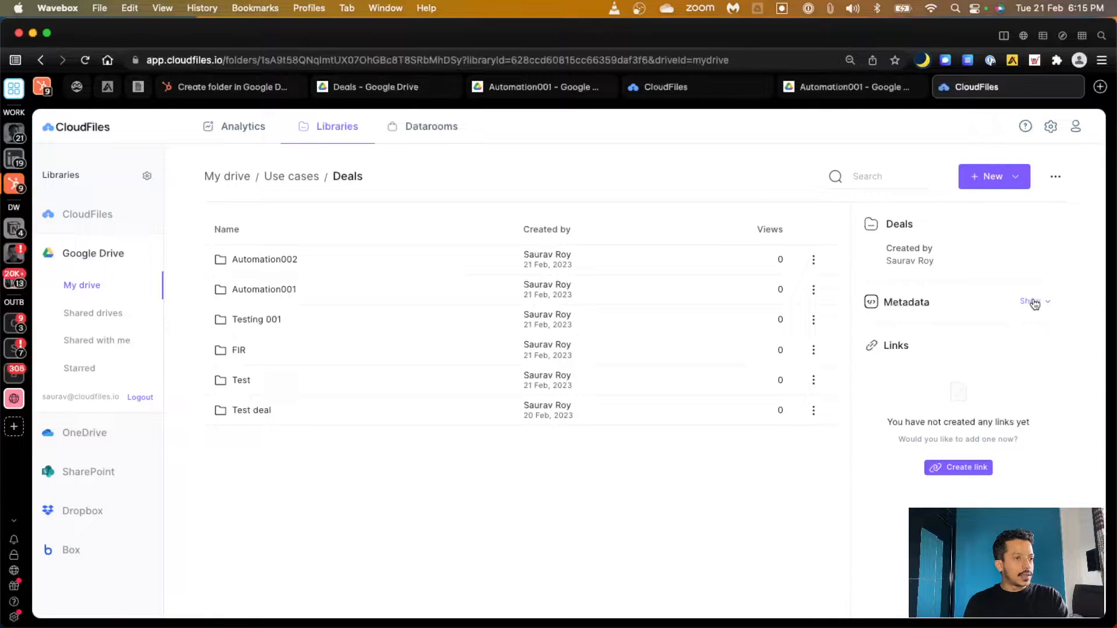
left_click(1031, 301)
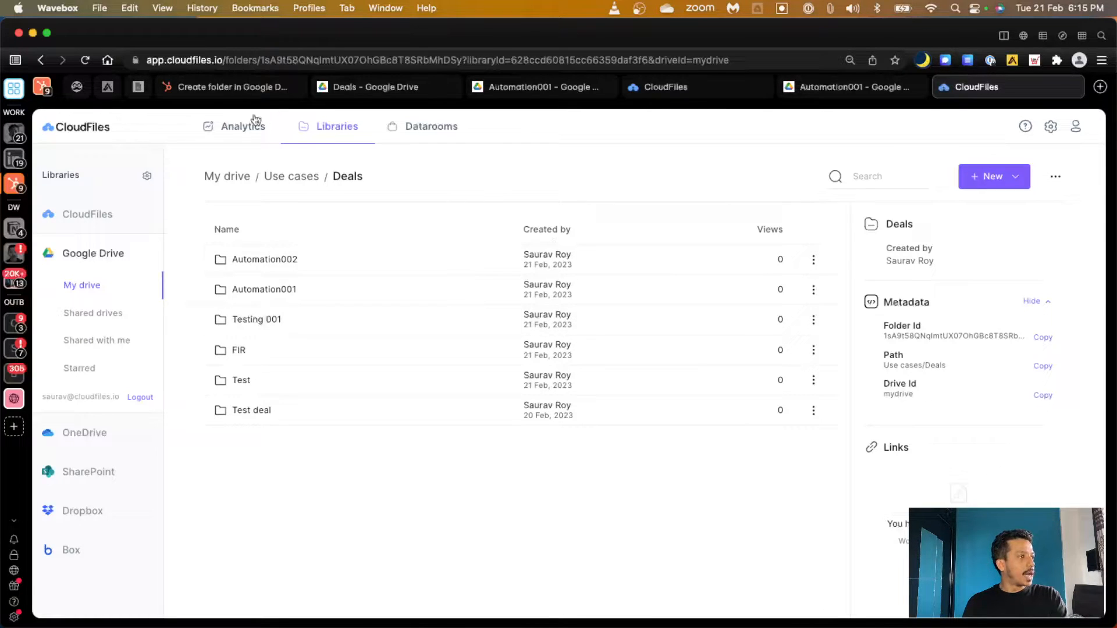
left_click(239, 87)
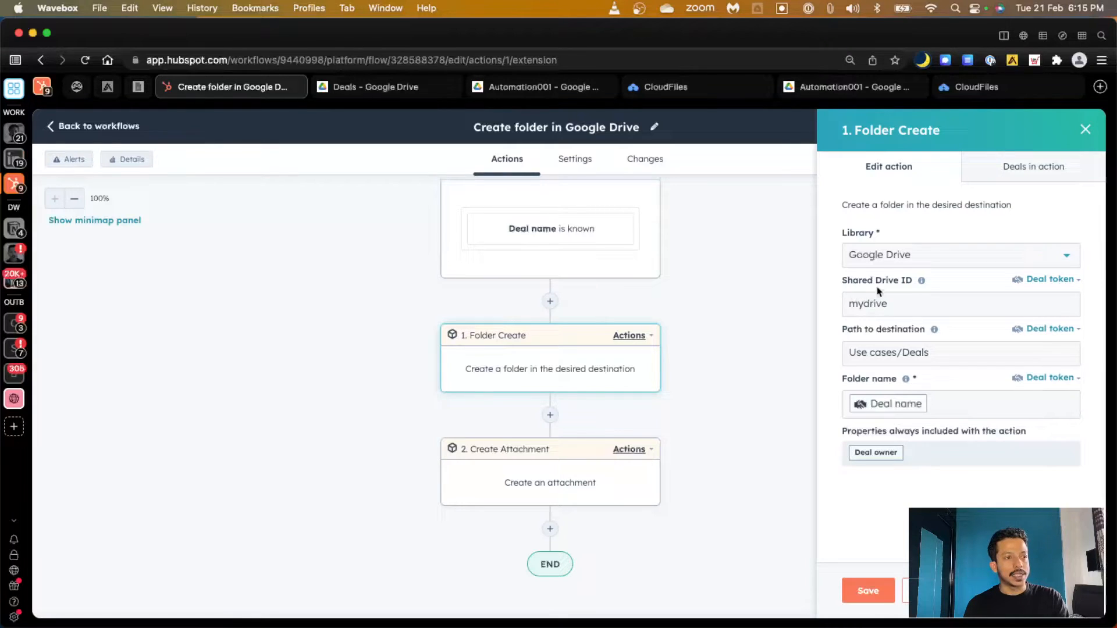
Compare the Folder Create and Create Attachment settings with the Deals folder path, then open the Automation002 deal
left_click(990, 87)
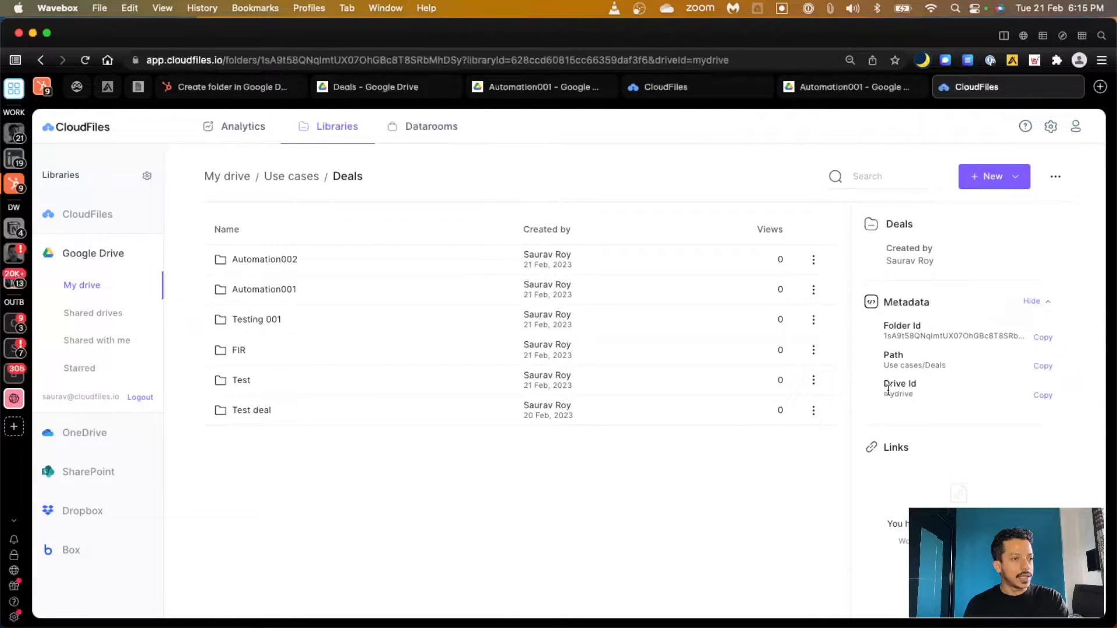
key("ctrl+Tab")
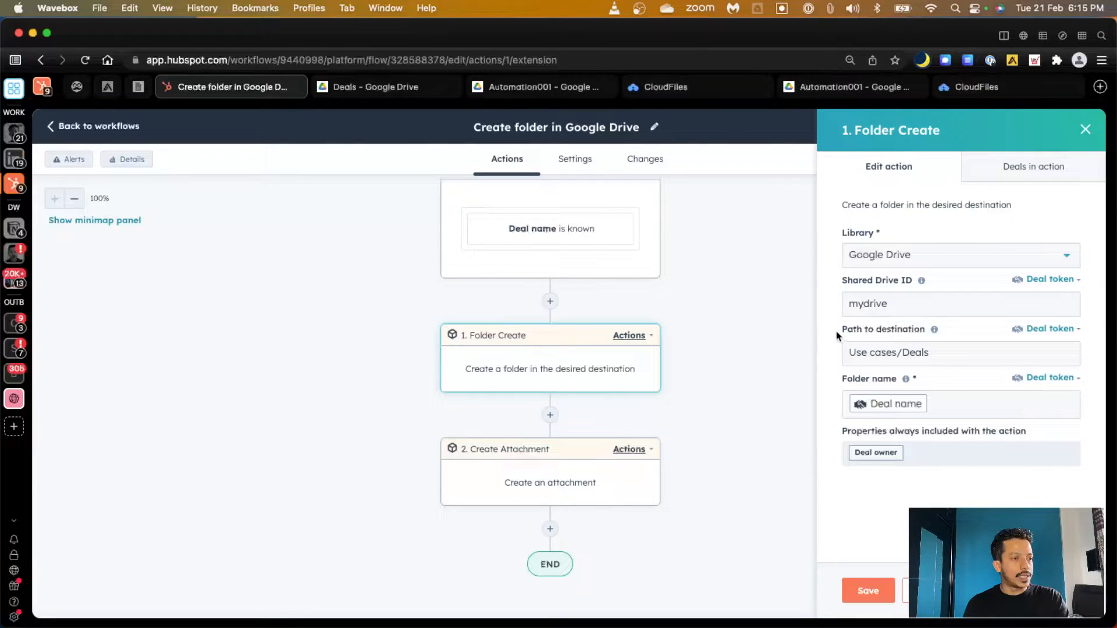
key("ctrl+shift+Tab")
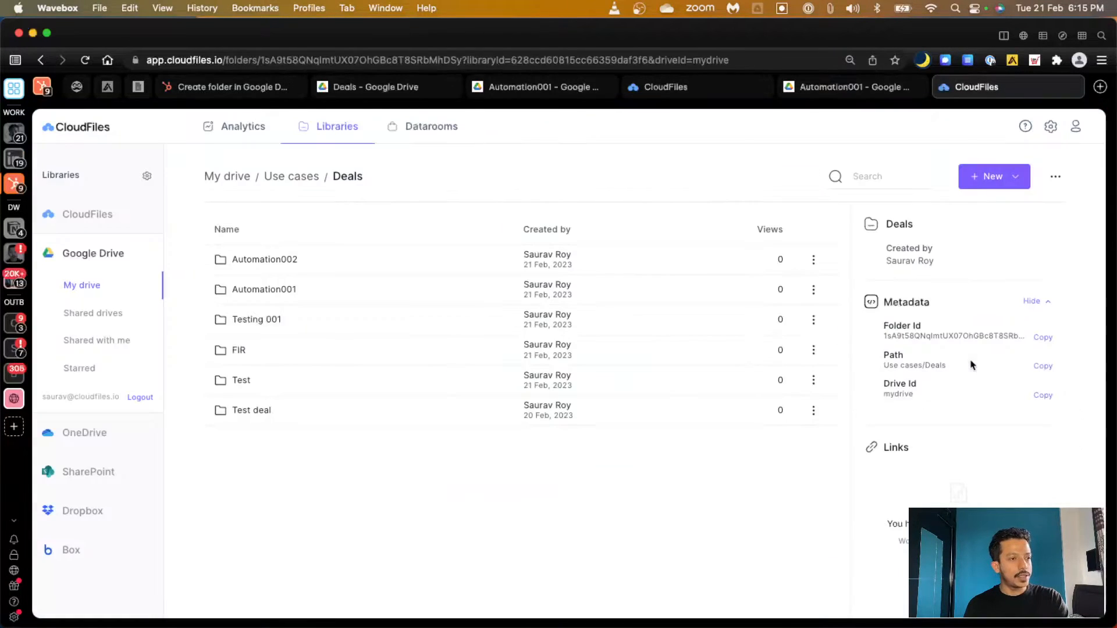
key("ctrl+Tab")
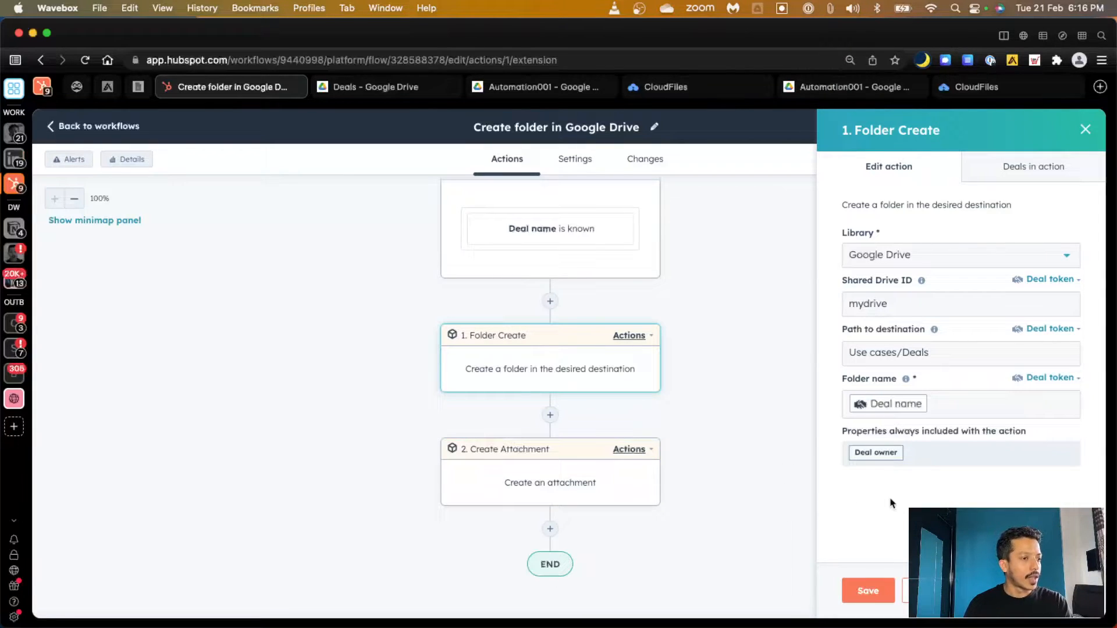
left_click(607, 469)
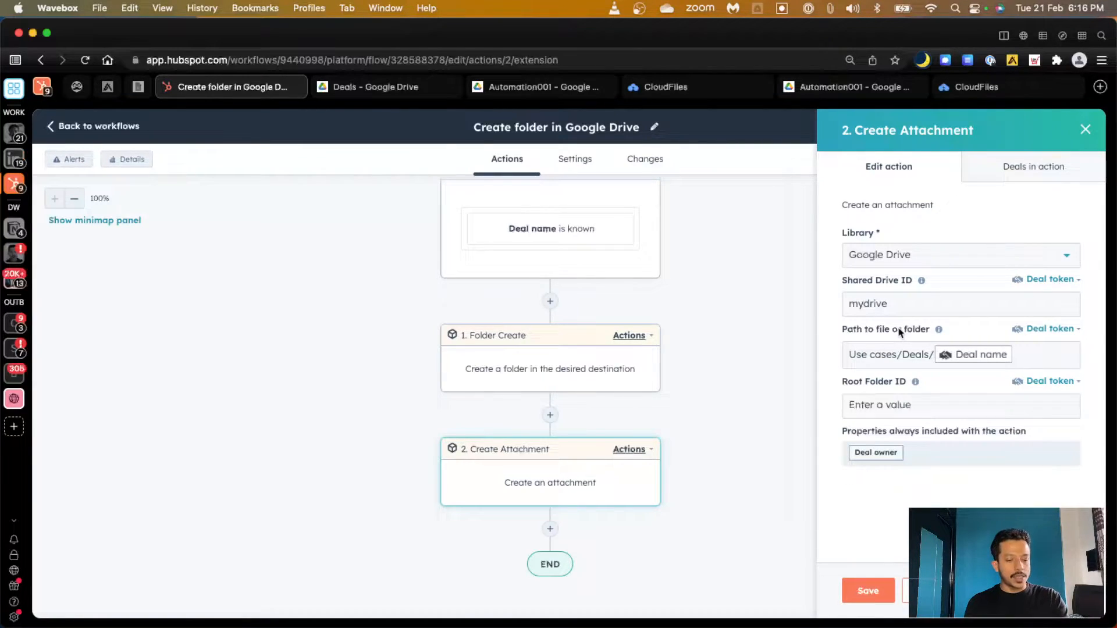
key("ctrl+Tab")
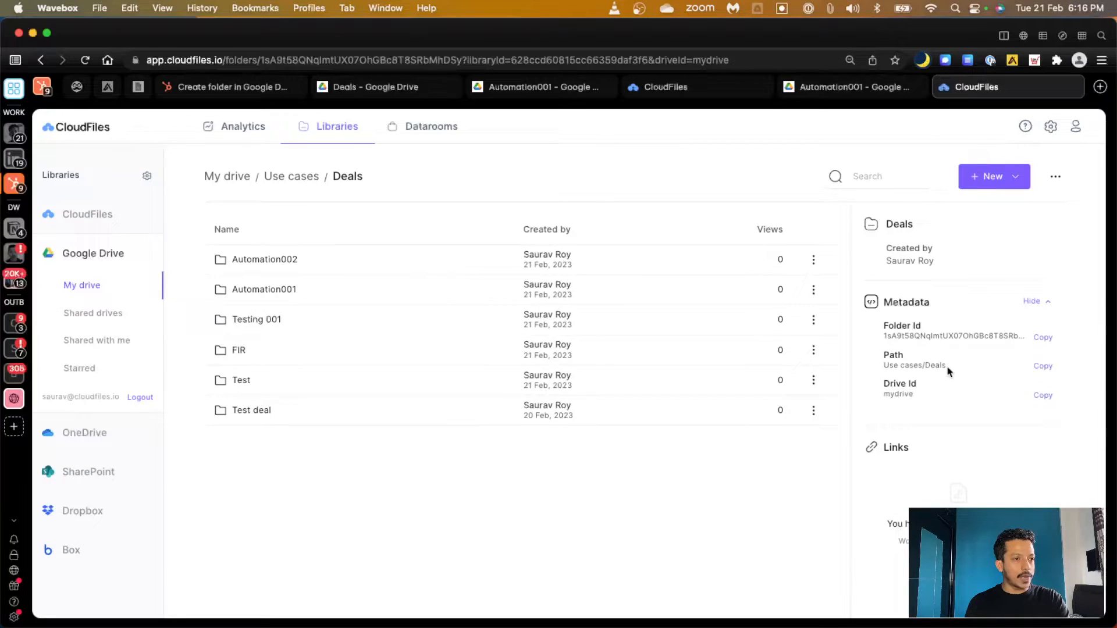
key("ctrl+Tab")
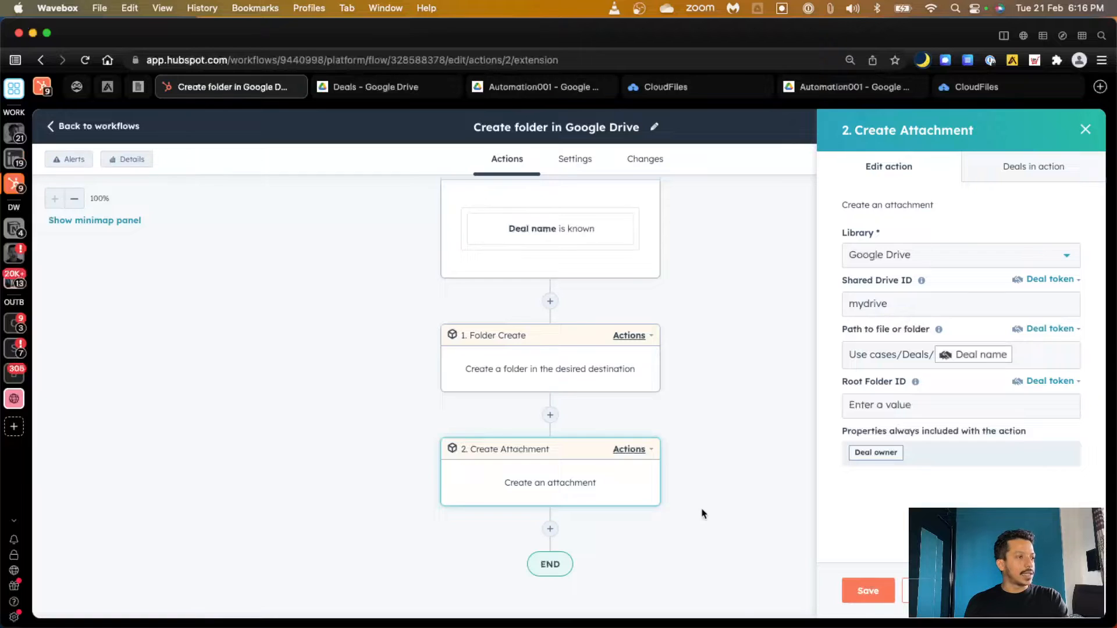
left_click(42, 87)
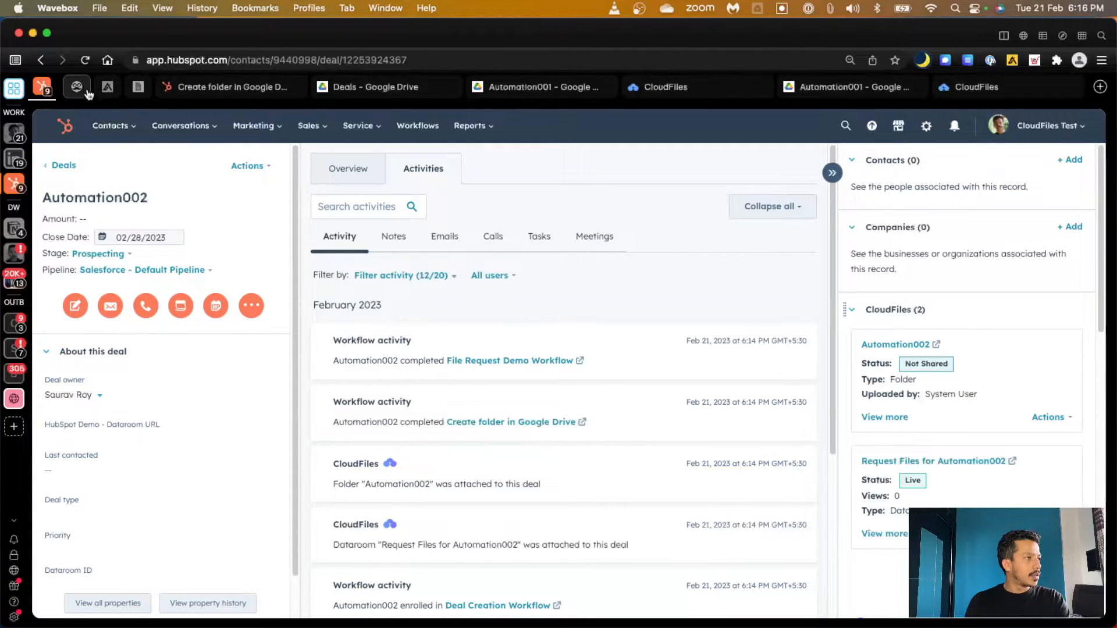
Refresh the Automation002 deal and check its still-empty Google Drive folder
left_click(85, 63)
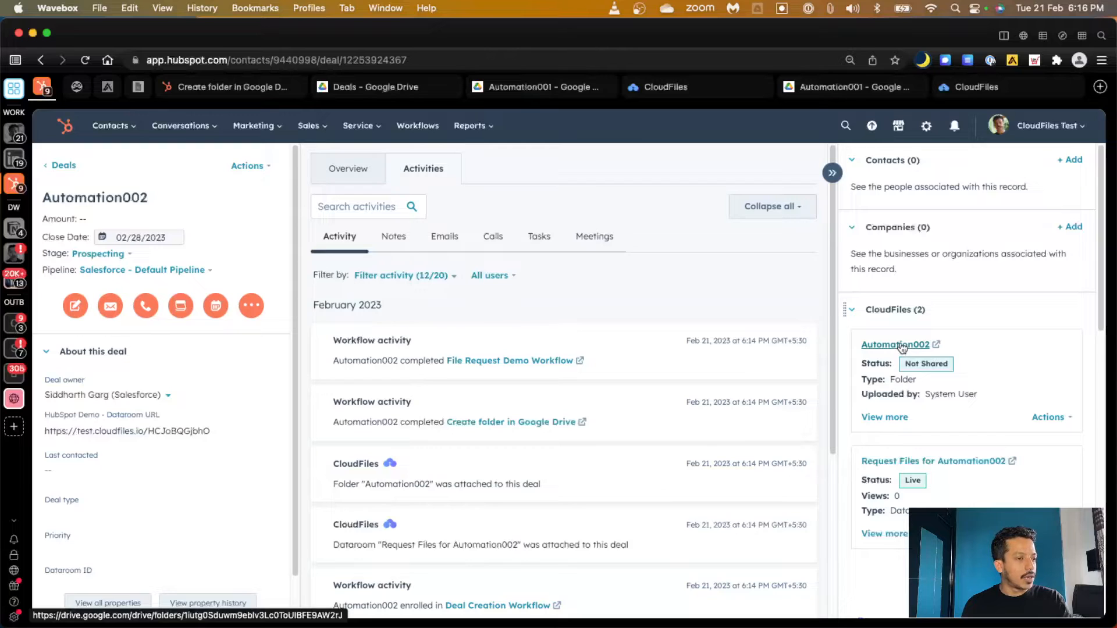
left_click(899, 345)
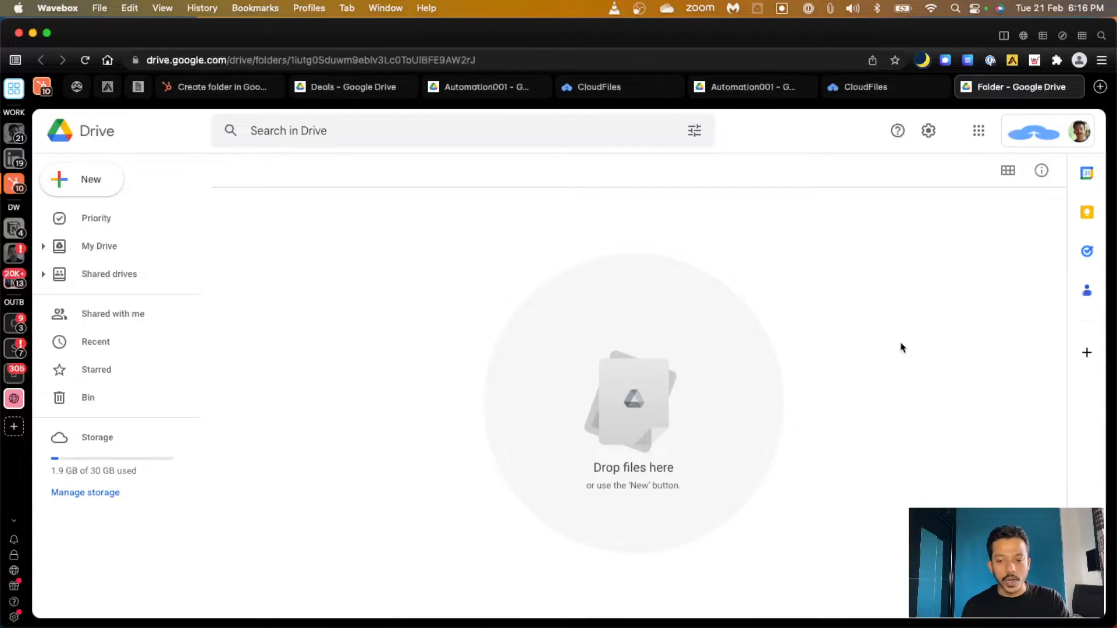
left_click(42, 87)
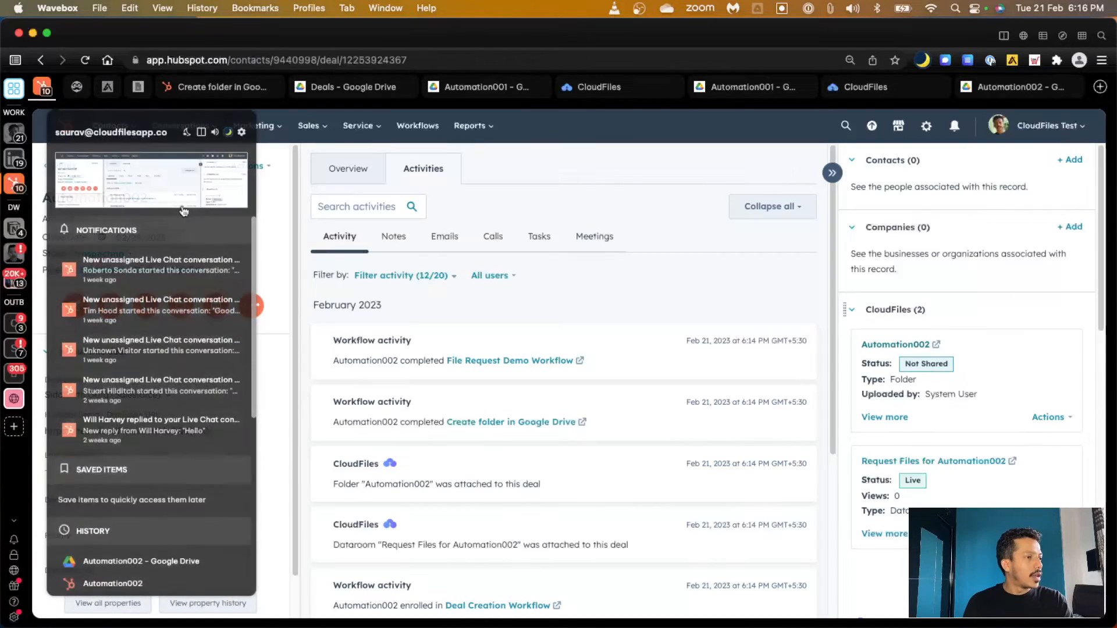
Open the File Request Demo Workflow's action logs from the deal record
scroll(564, 396, "down", 2)
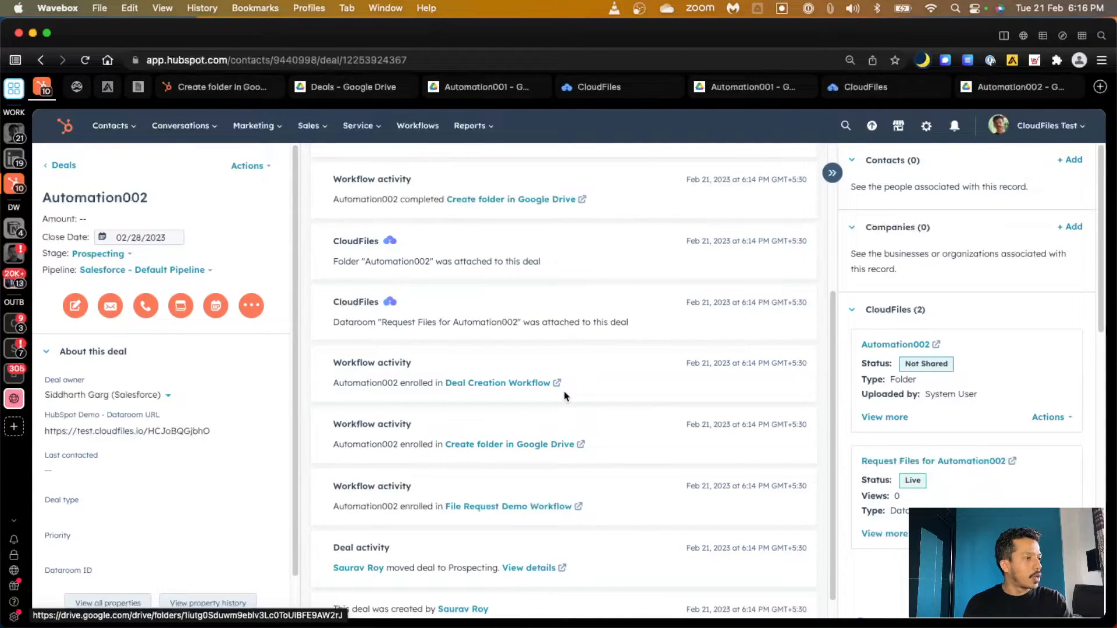
scroll(564, 397, "up", 1)
scroll(564, 396, "up", 3)
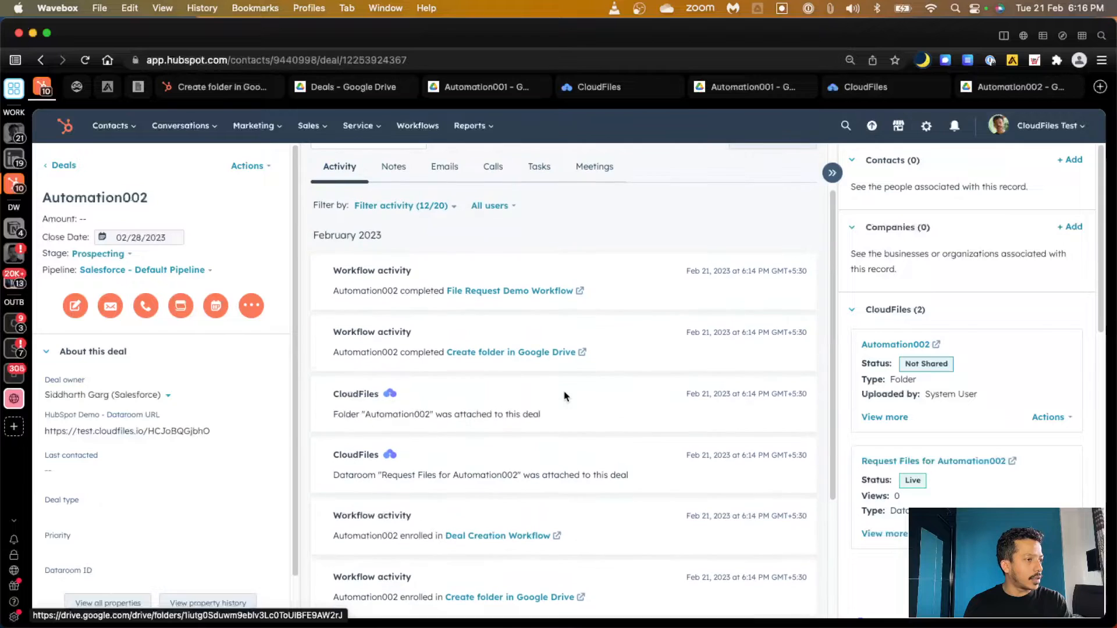
left_click(503, 292)
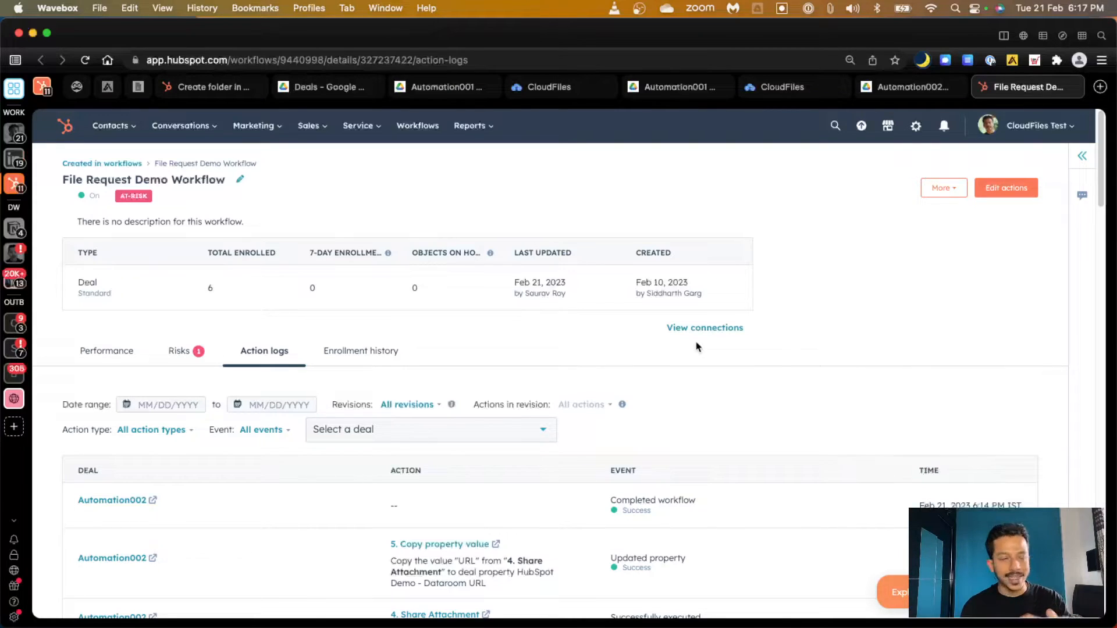
Open the File Request Demo Workflow for editing and display the '1. Create Dataroom' action's settings
left_click(995, 189)
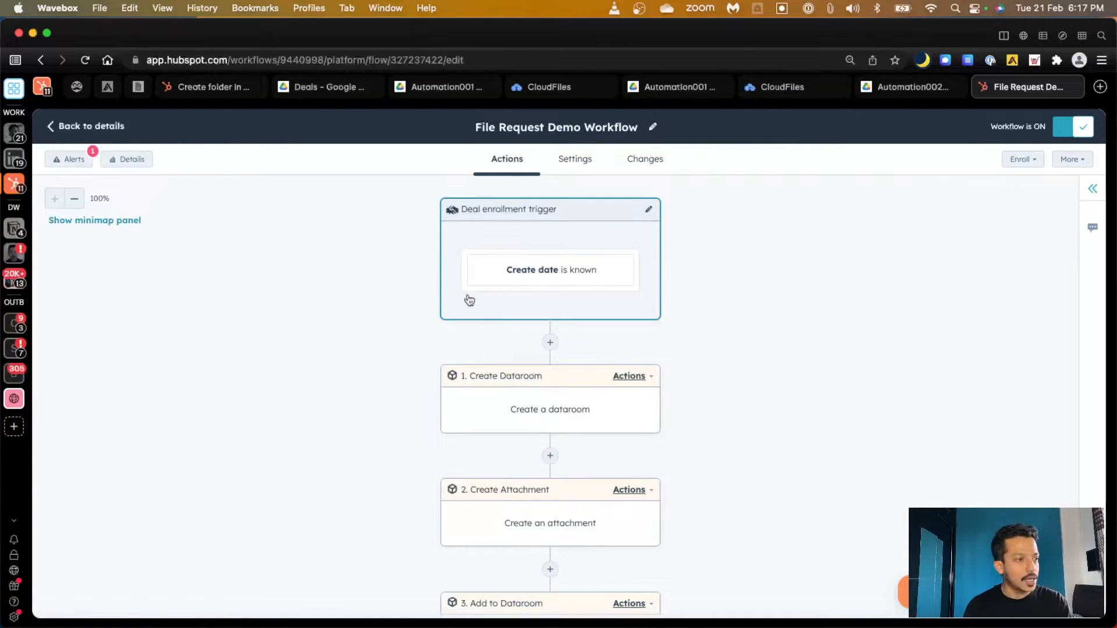
scroll(359, 372, "down", 1)
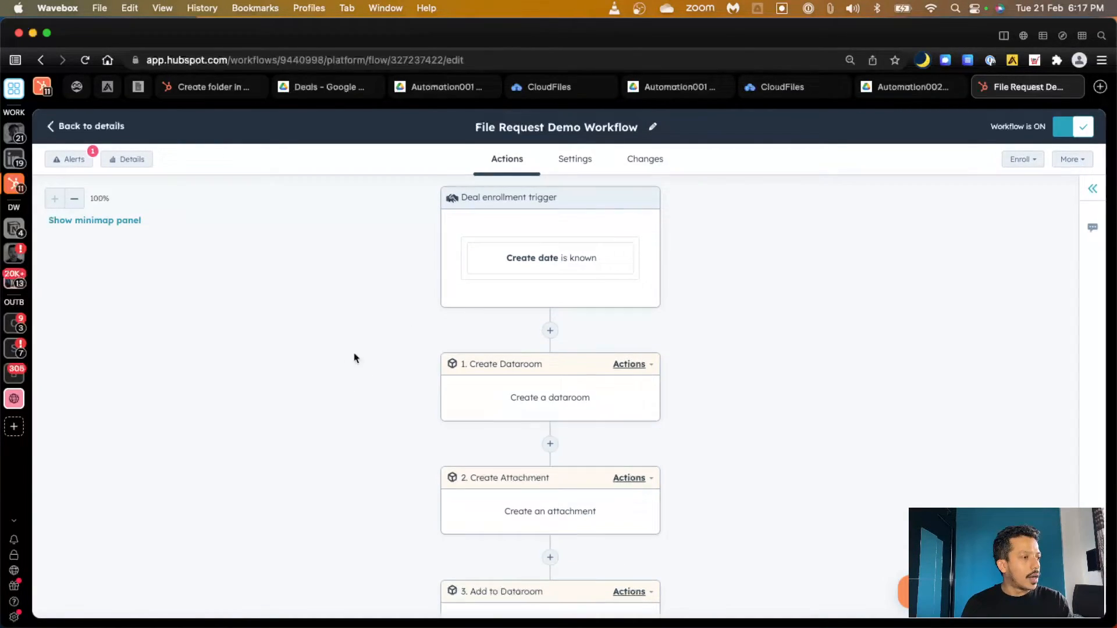
left_click(492, 398)
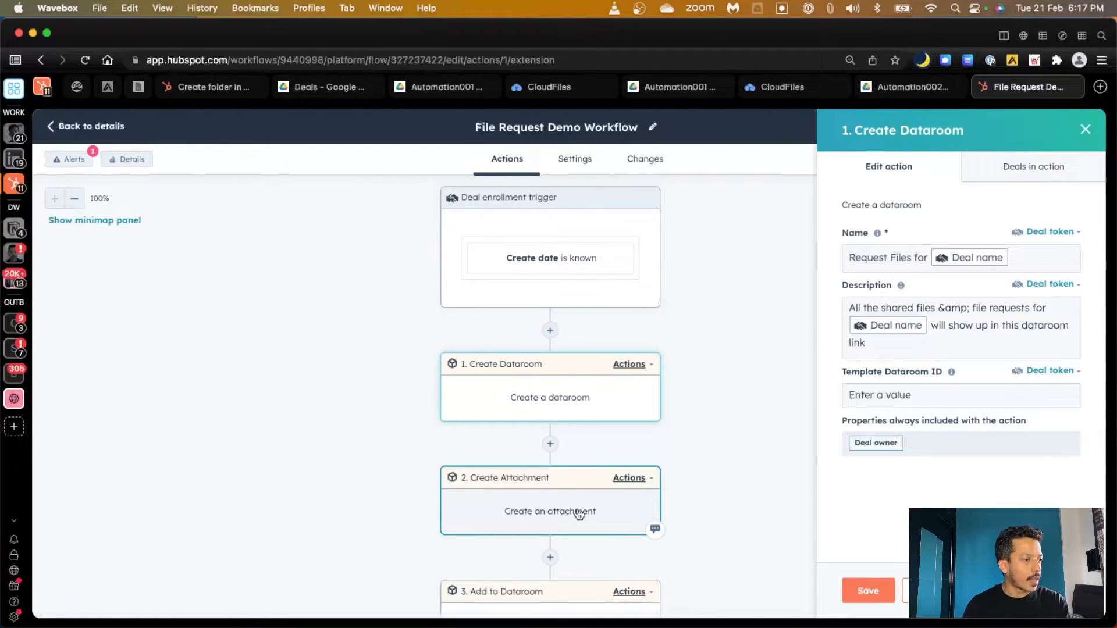
Review Add to Dataroom's Library, Shared Drive ID and path, then view Share Attachment's settings
left_click(527, 608)
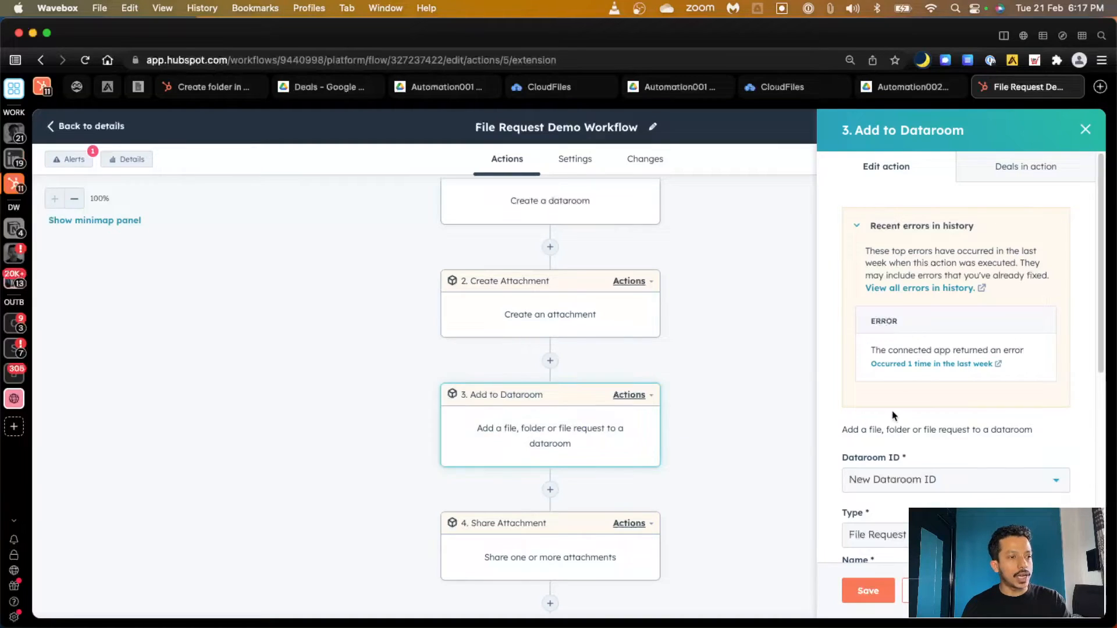
scroll(894, 416, "down", 5)
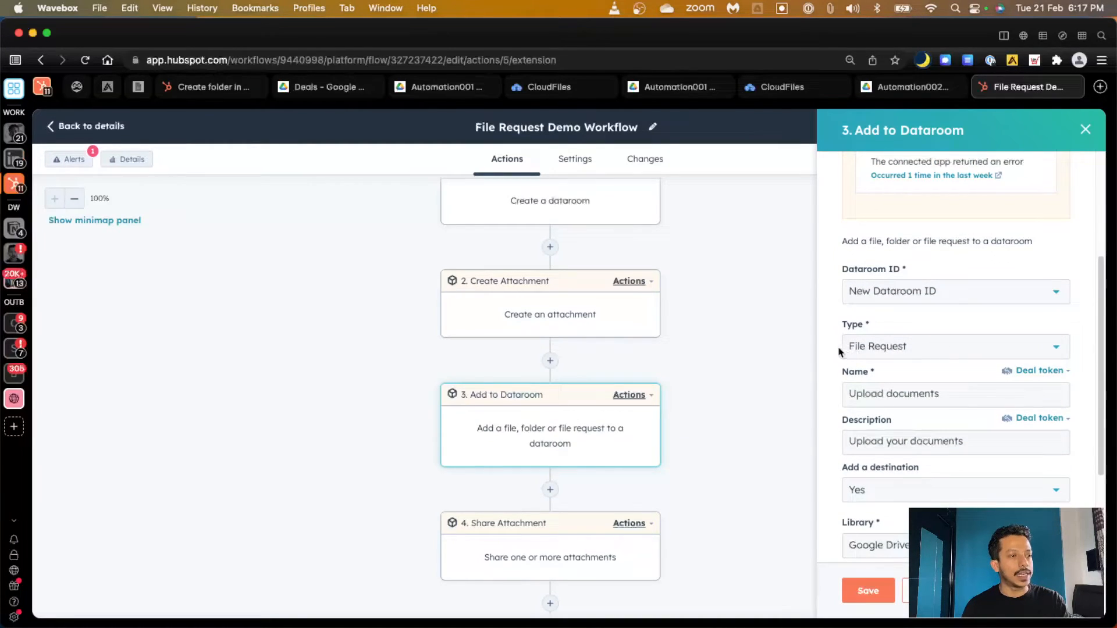
scroll(899, 357, "down", 1)
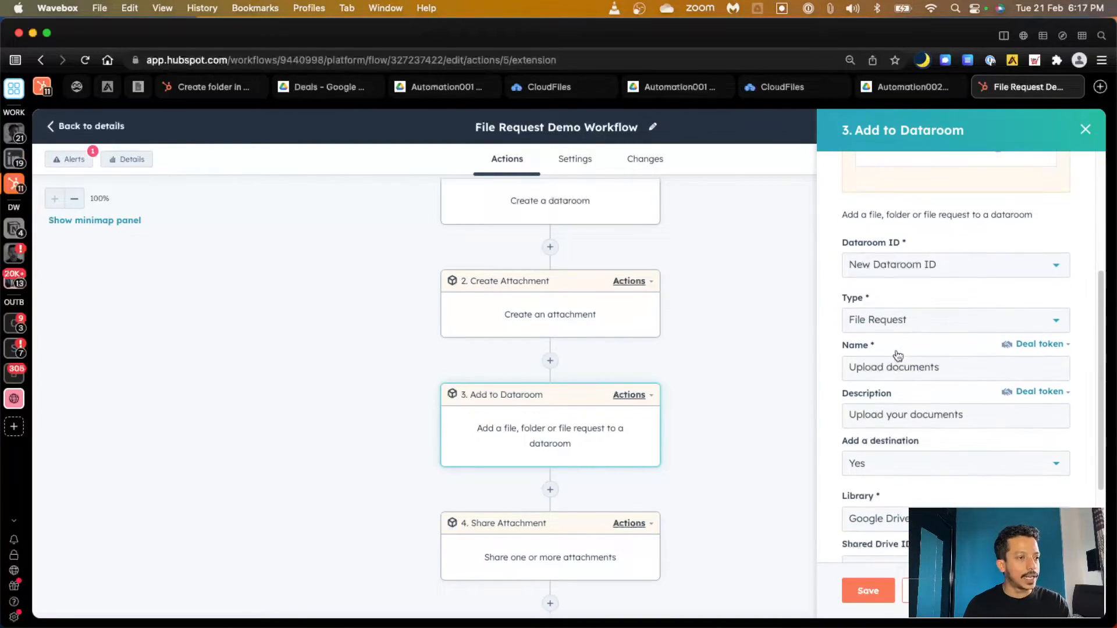
scroll(899, 356, "down", 3)
scroll(861, 417, "down", 1)
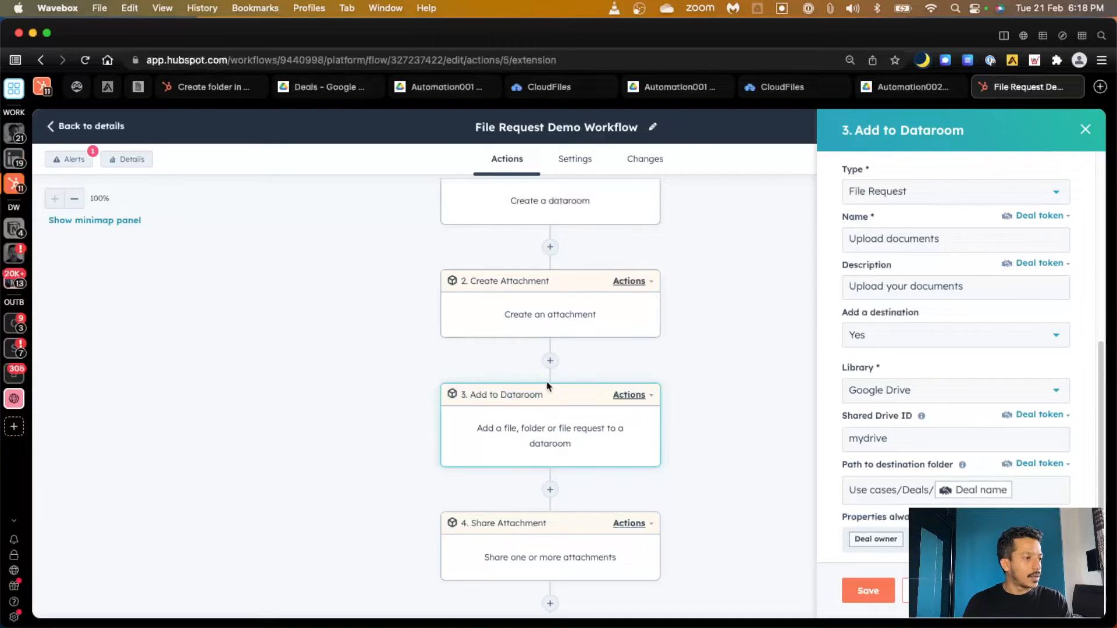
scroll(548, 386, "down", 2)
scroll(548, 386, "down", 1)
left_click(534, 483)
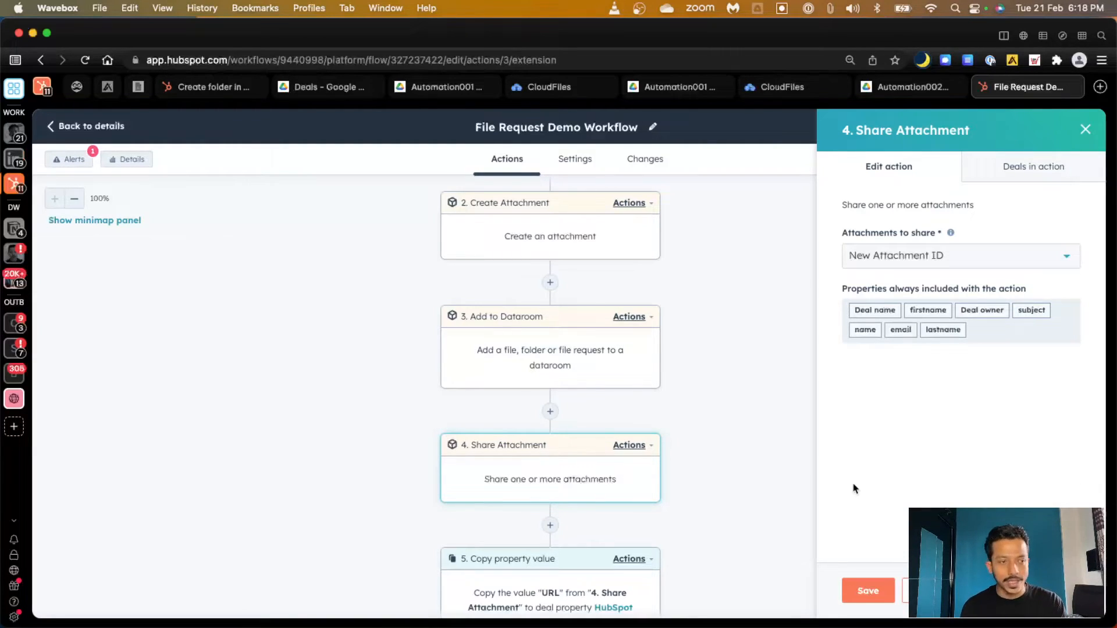
Keep New Attachment ID as the Share Attachment step's attachment to share
left_click(1035, 263)
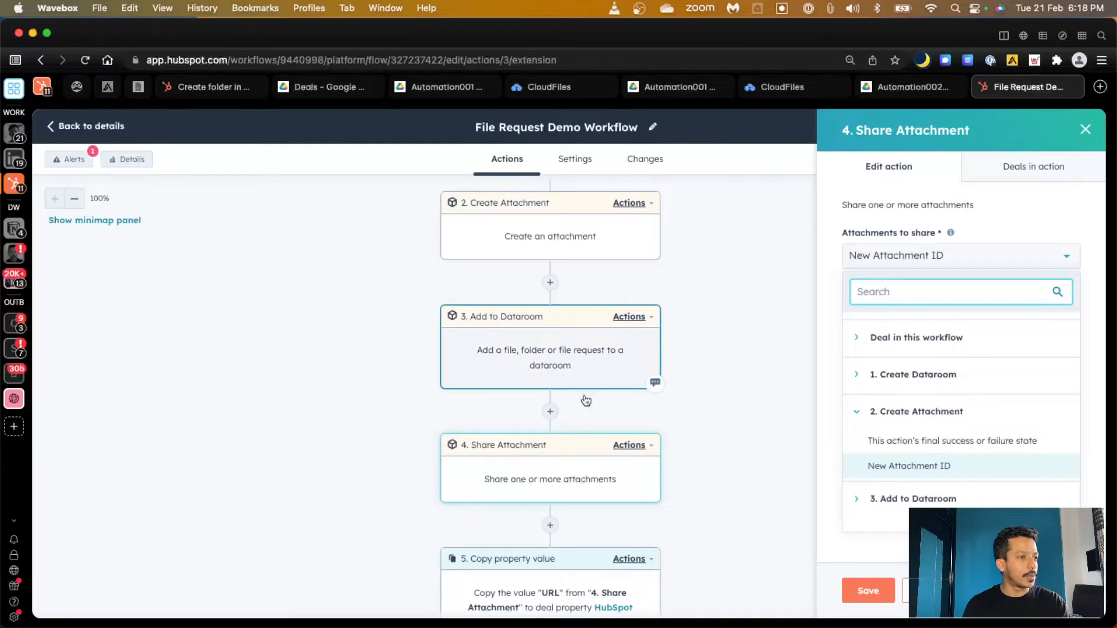
left_click(837, 546)
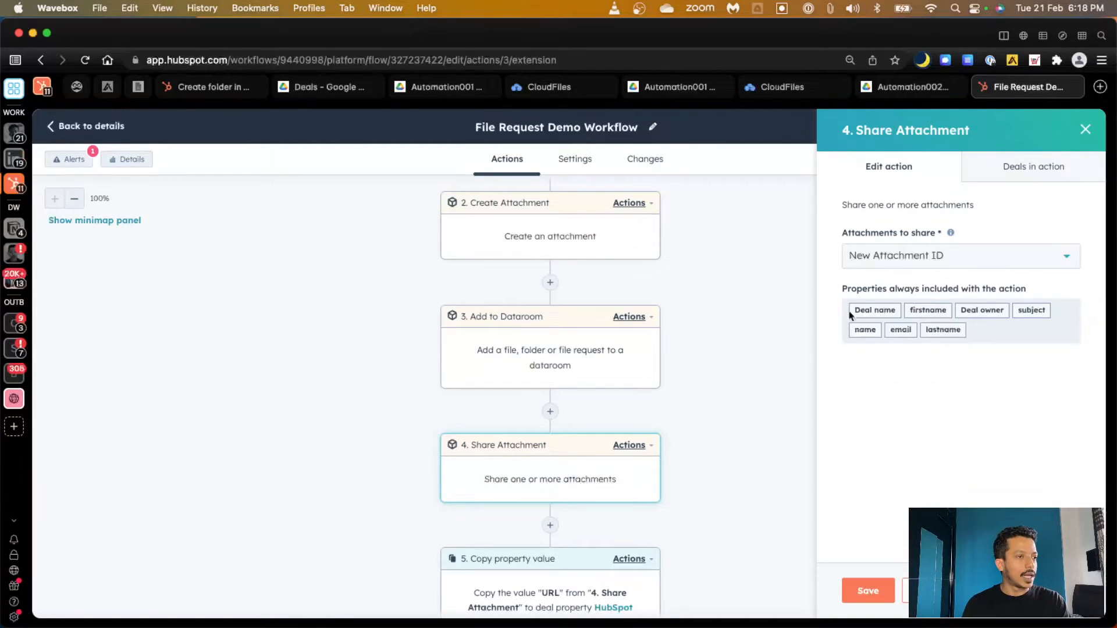
scroll(645, 491, "down", 3)
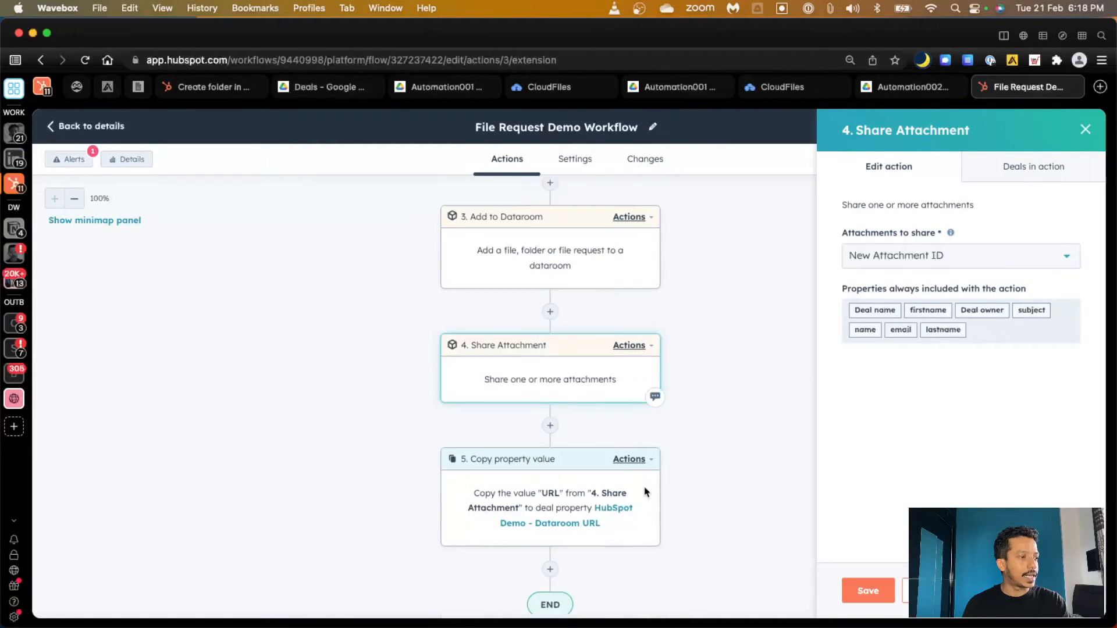
Inspect the Copy property value step, then return to the Automation002 deal record
left_click(559, 482)
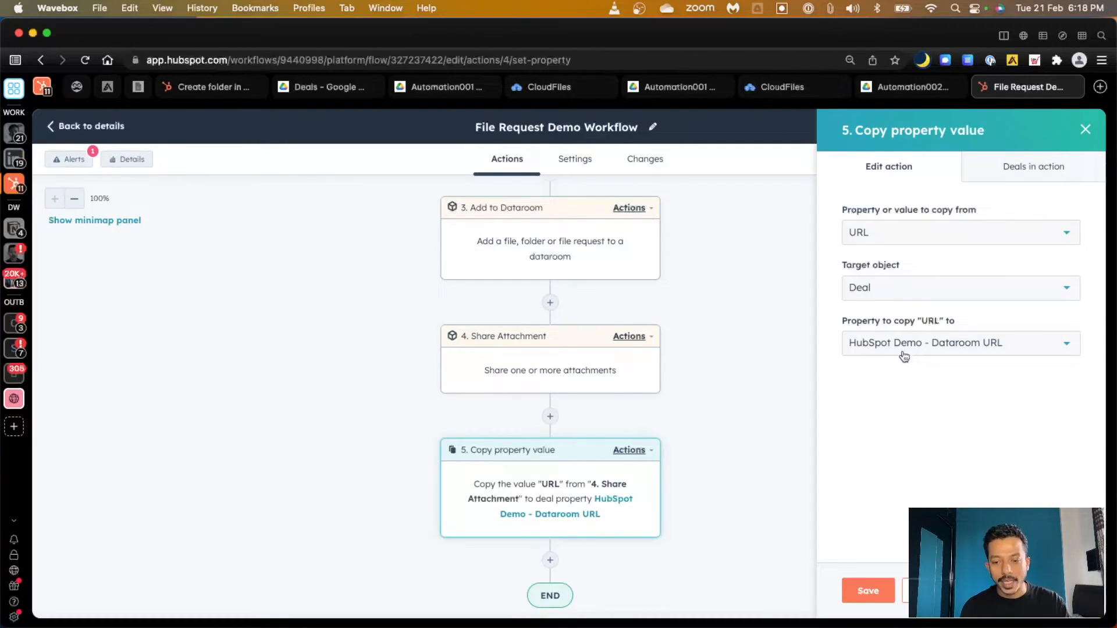
left_click(42, 87)
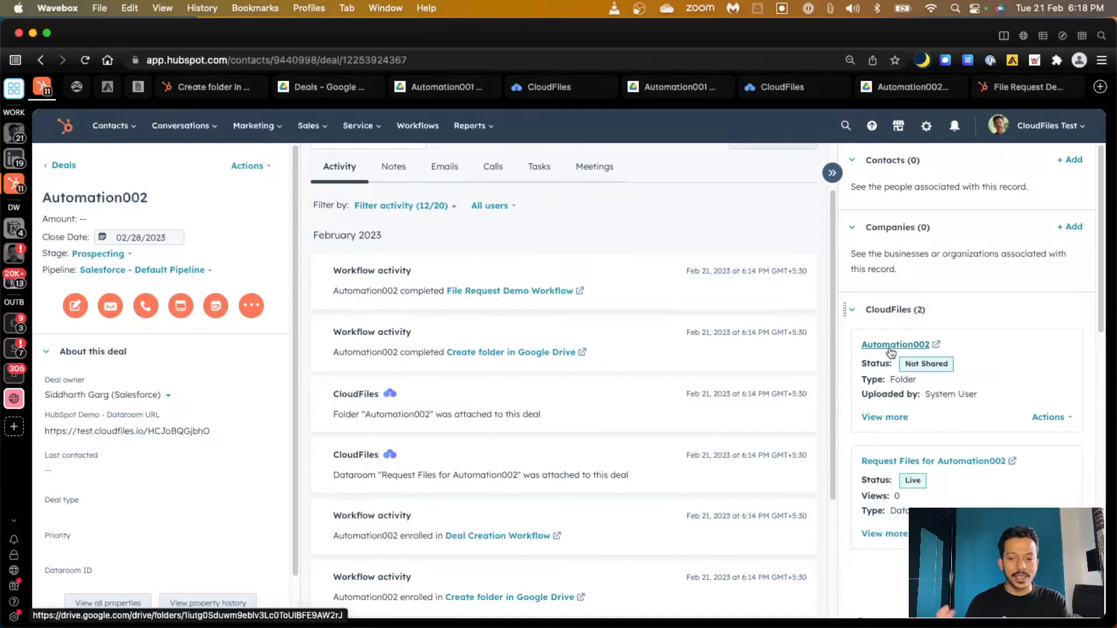
Preview the Automation002 dataroom, copy the deal's HubSpot Demo - Dataroom URL, and open a private window
left_click(896, 466)
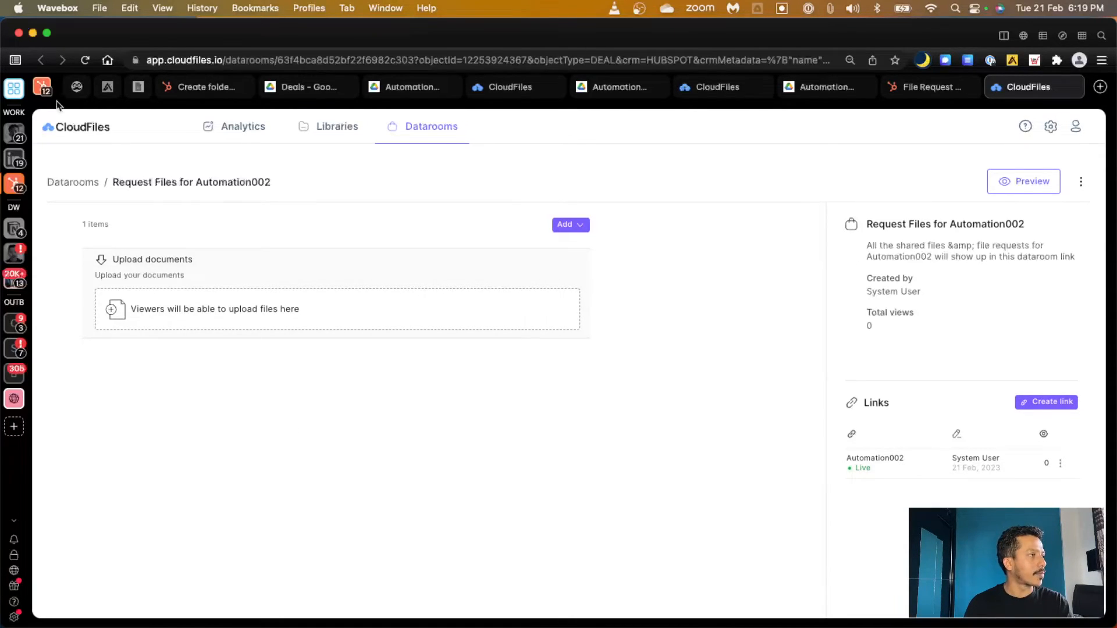
left_click(42, 87)
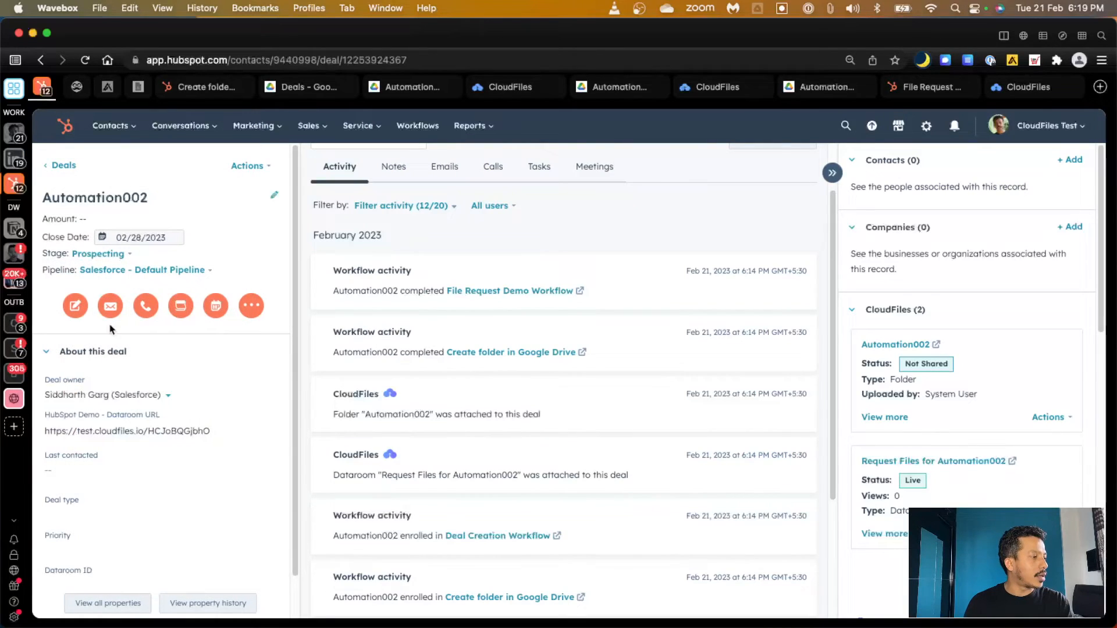
left_click(135, 437)
key("super+c")
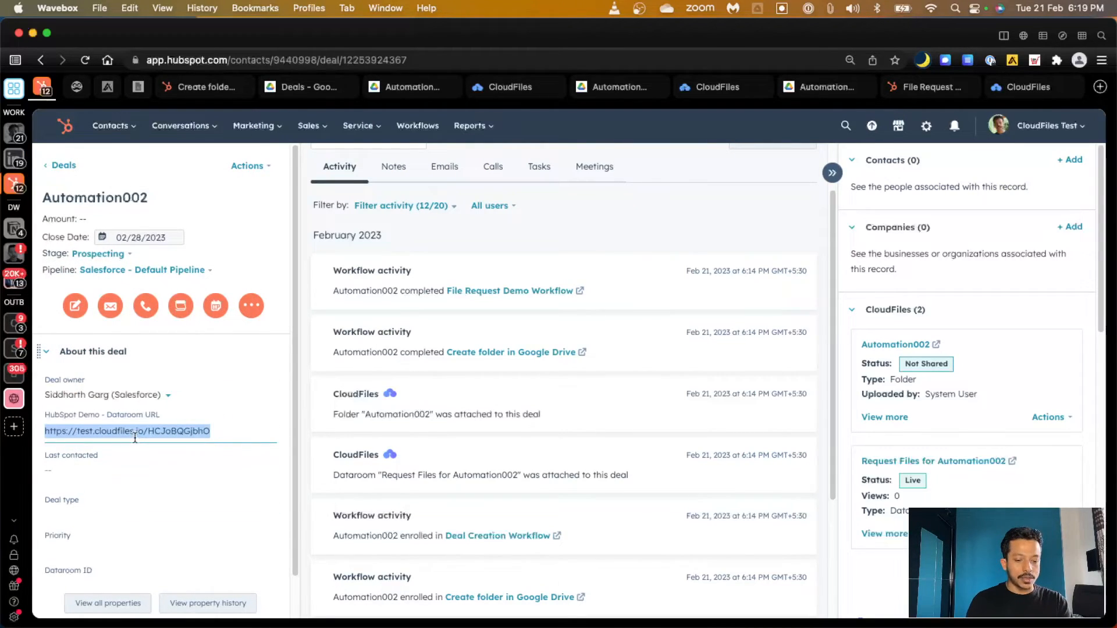
left_click(576, 241)
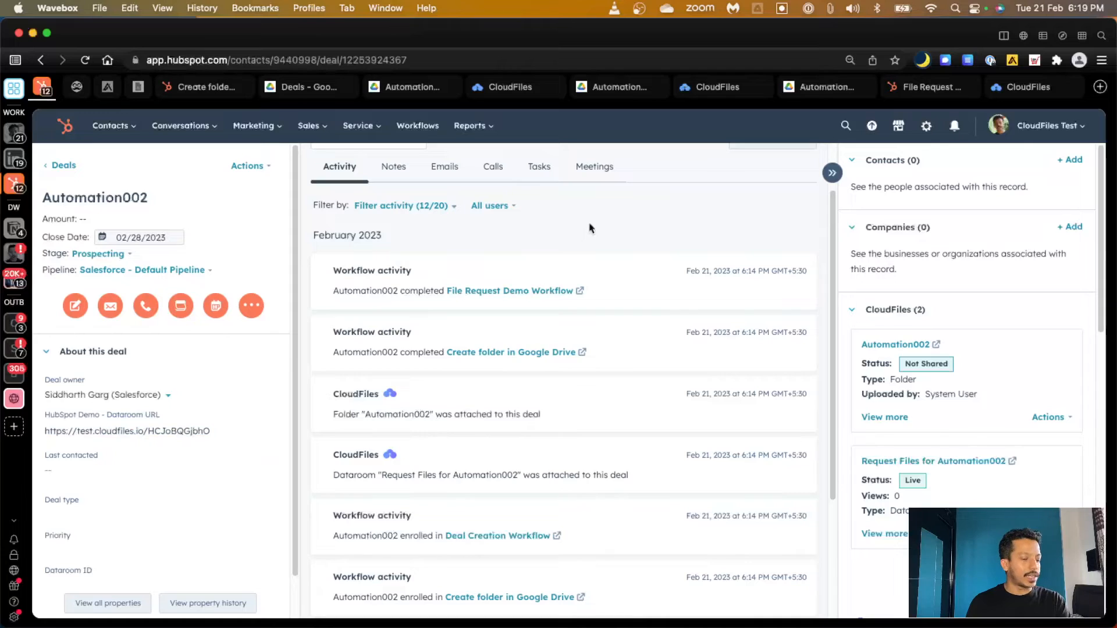
key("super+shift+n")
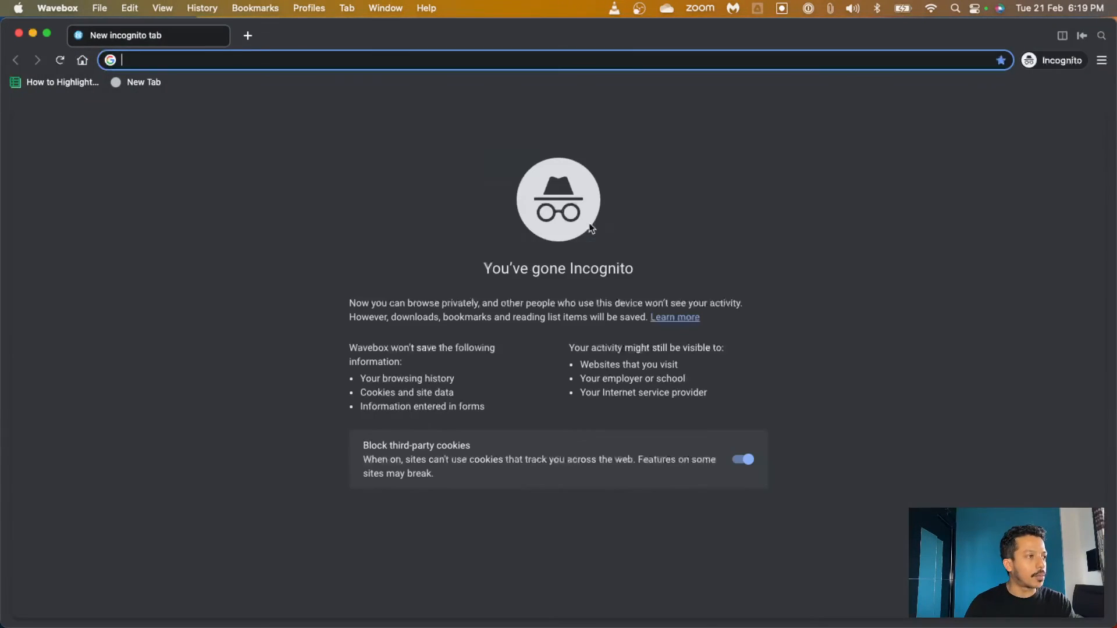
Load the pasted dataroom URL and enter the visitor's e-mail address to get in
key("super+v")
key("Return")
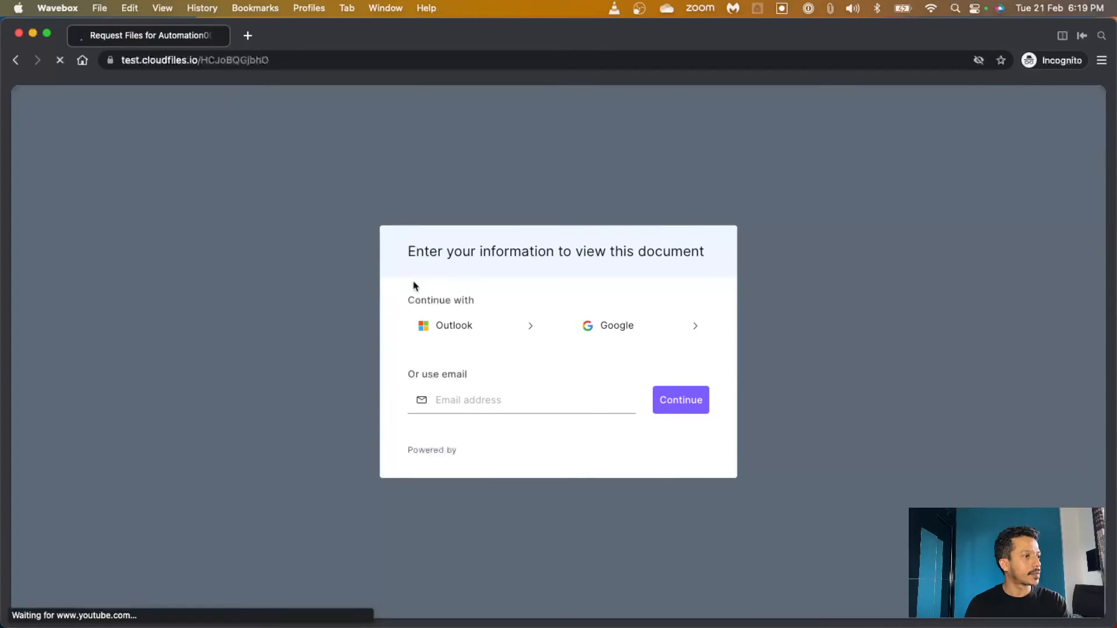
left_click(480, 405)
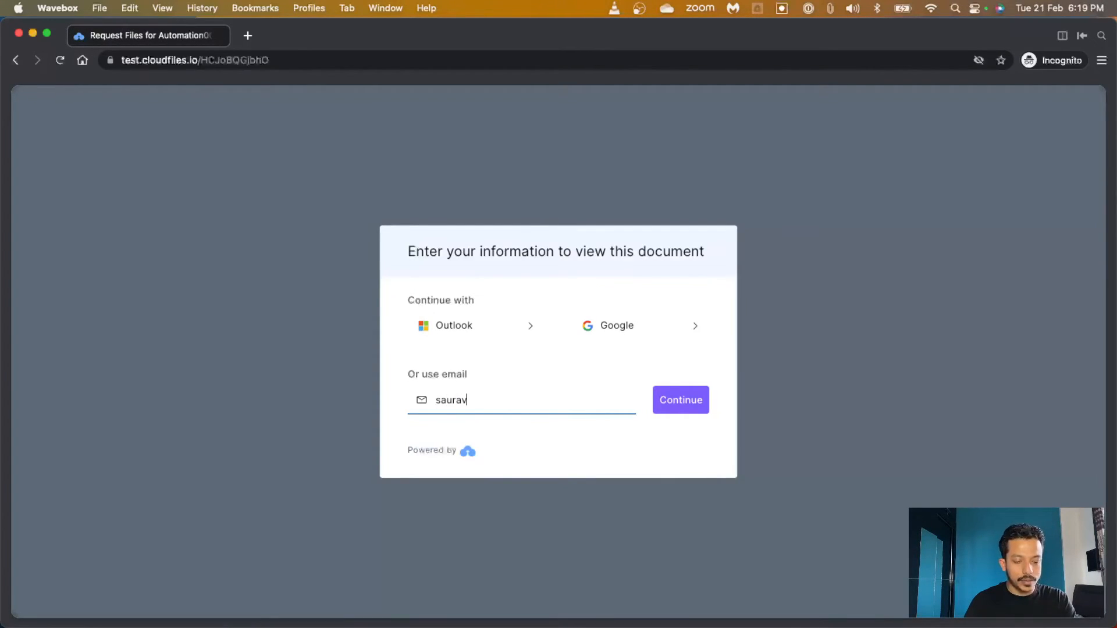
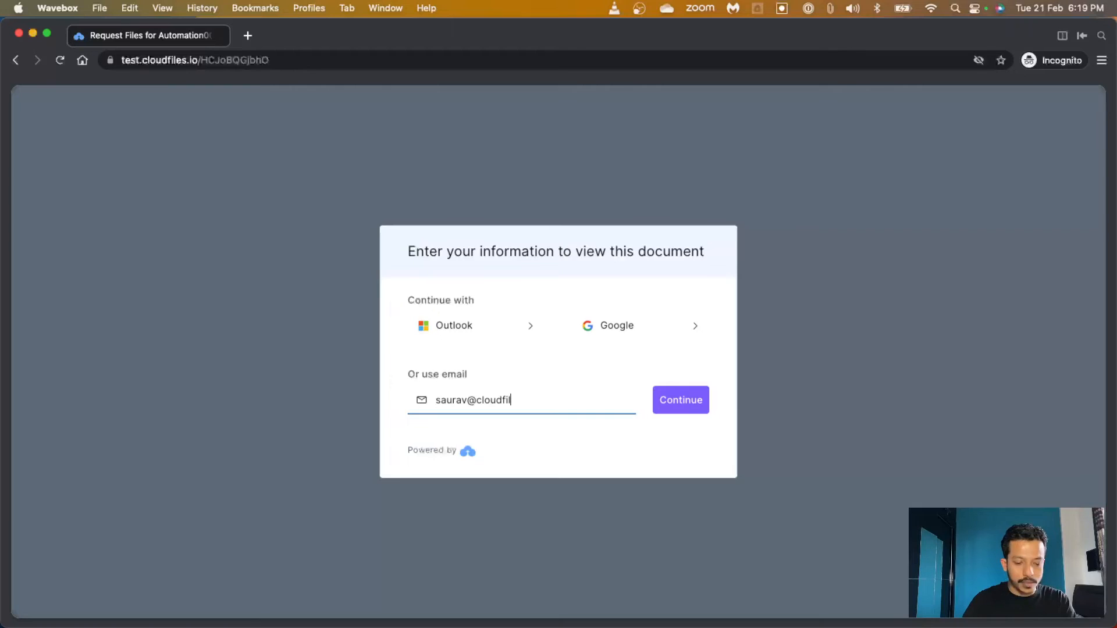
left_click(685, 398)
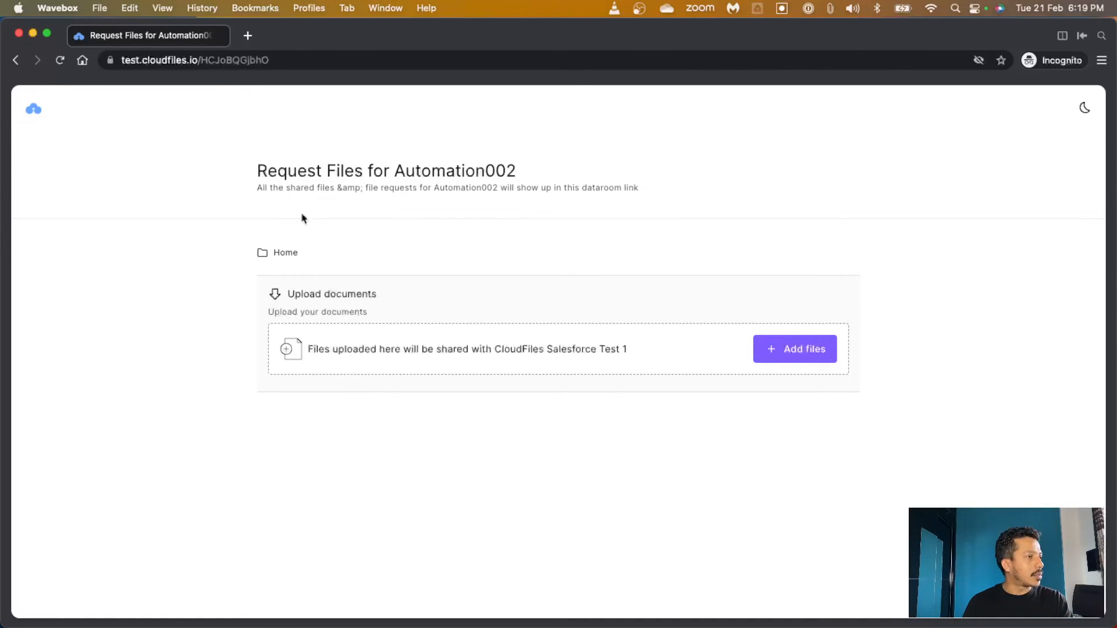
left_click(774, 352)
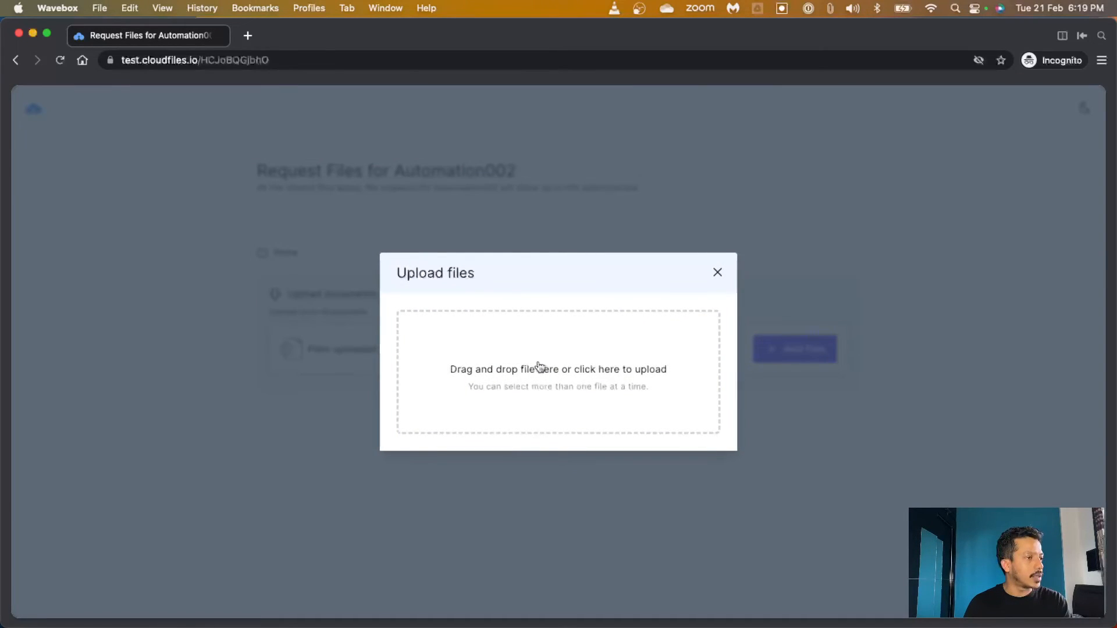
left_click(539, 367)
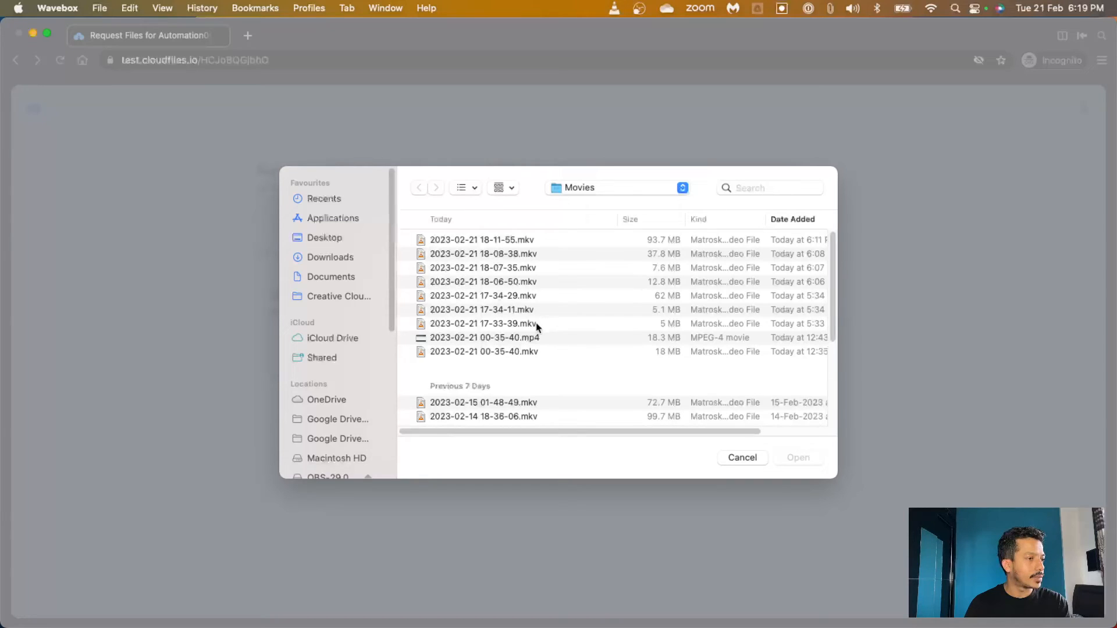
left_click(534, 325)
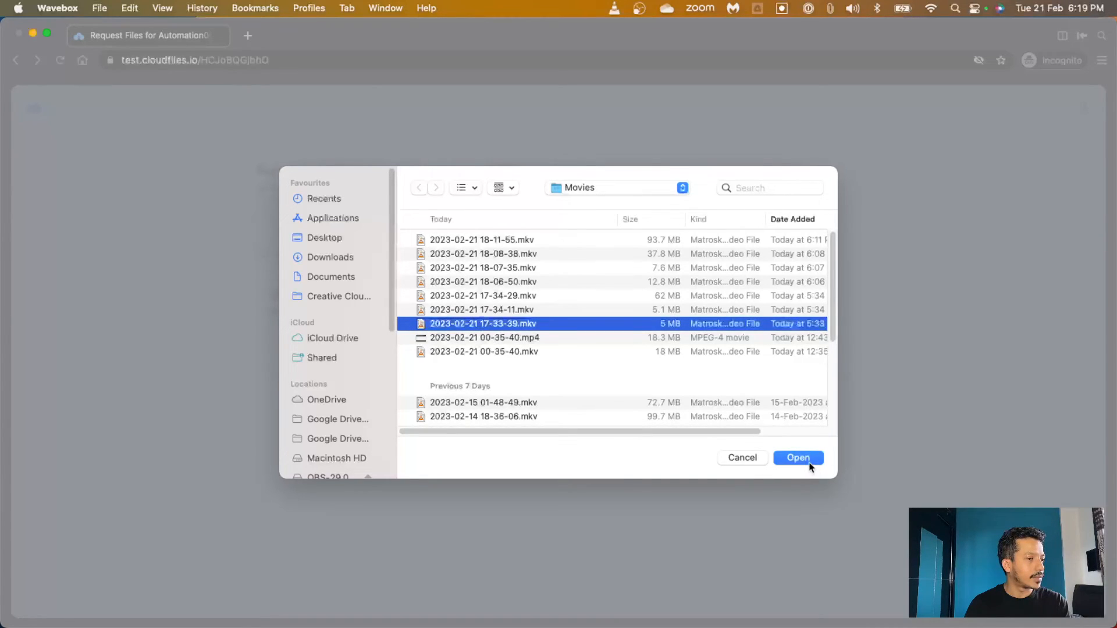
left_click(810, 459)
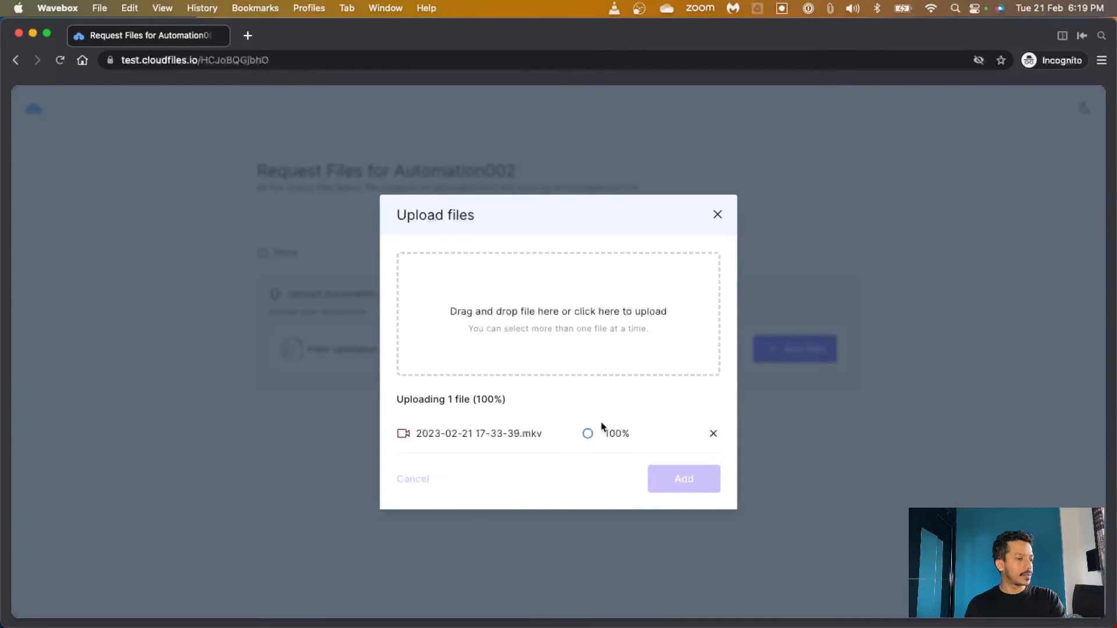
left_click(682, 481)
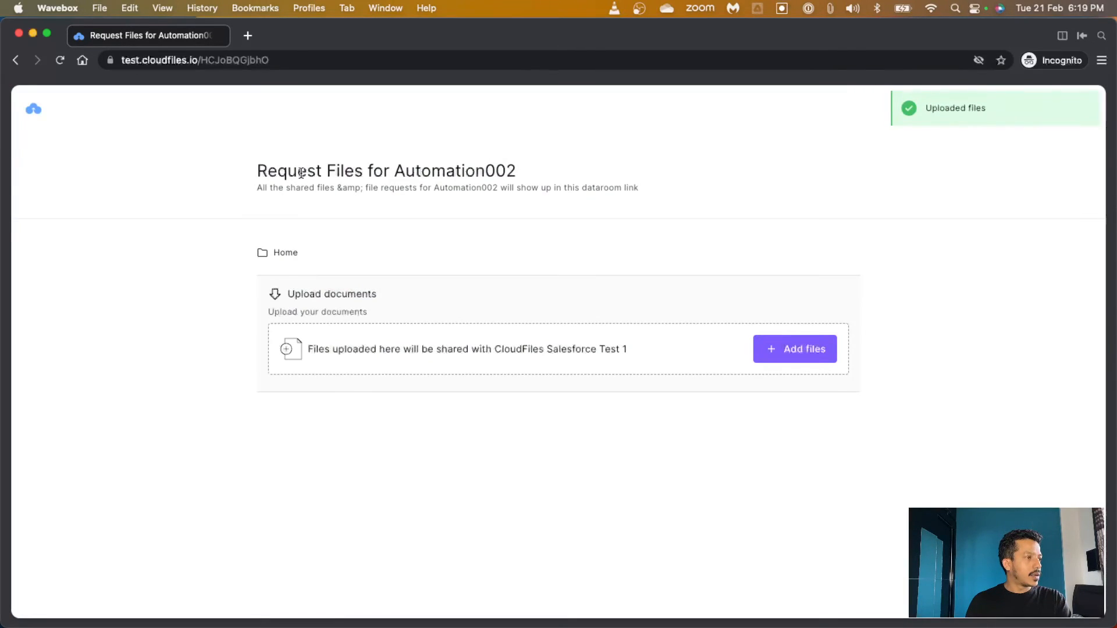
Close the private window and reload the Automation002 Google Drive folder to check for the upload
left_click(222, 36)
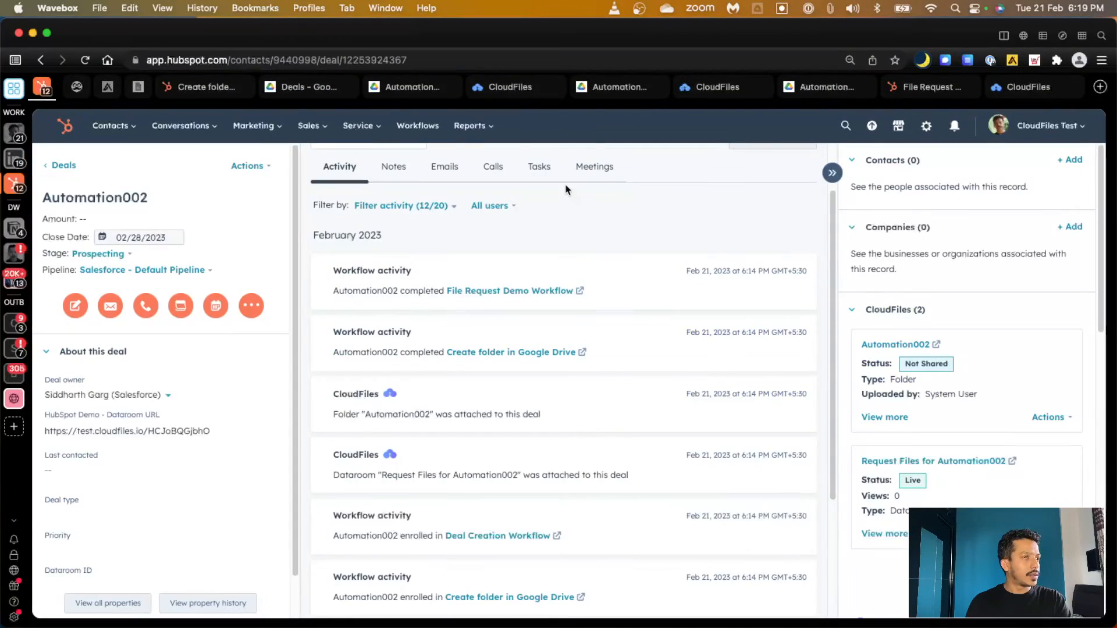
left_click(807, 94)
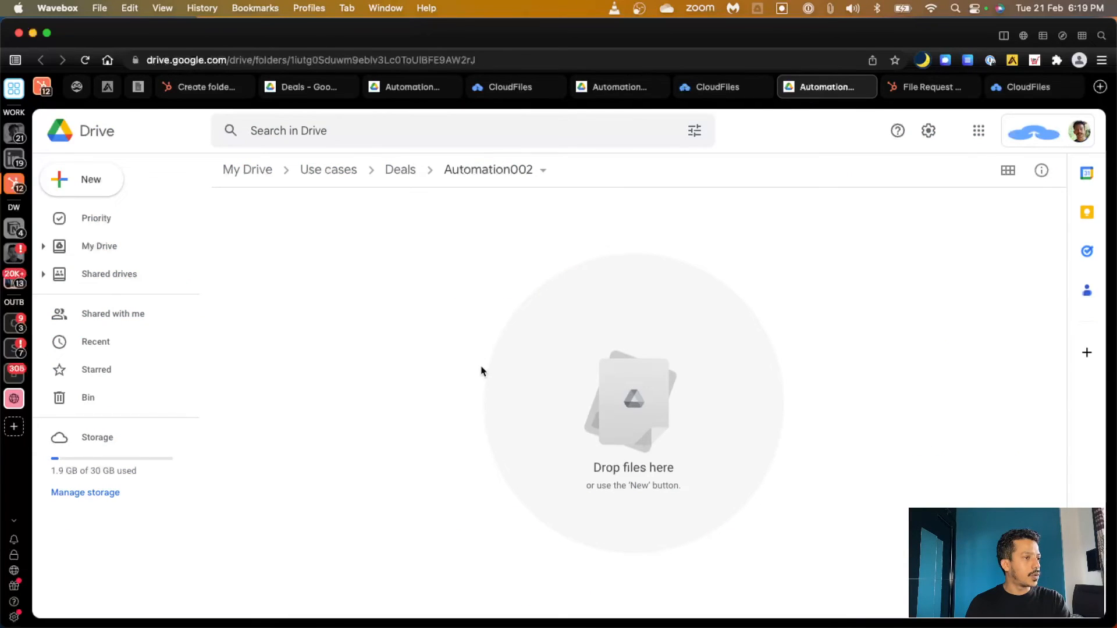
left_click(85, 59)
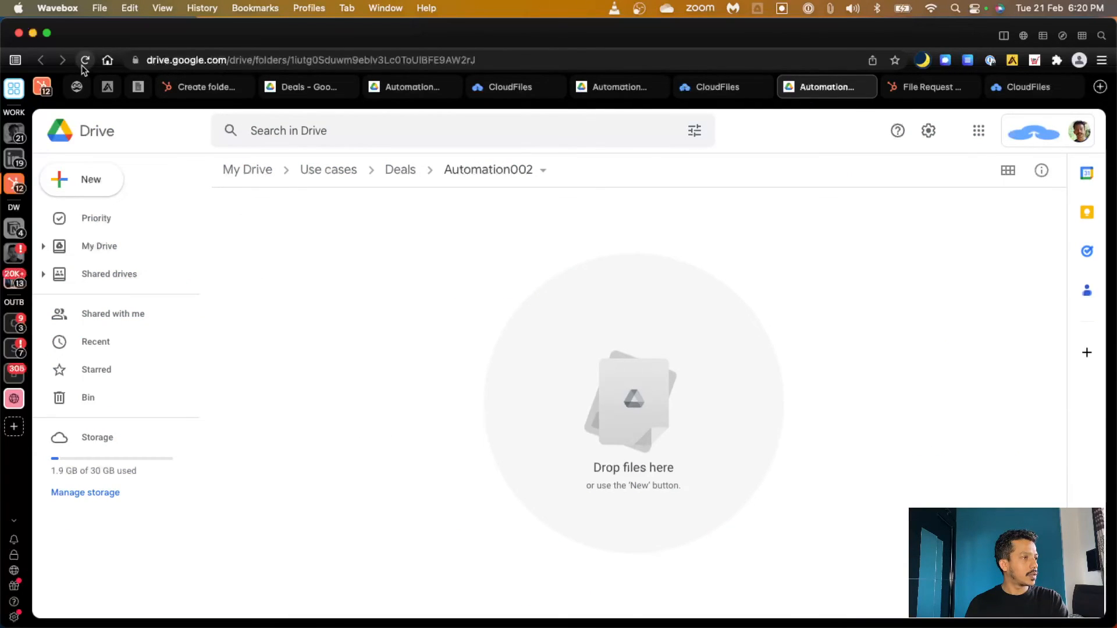